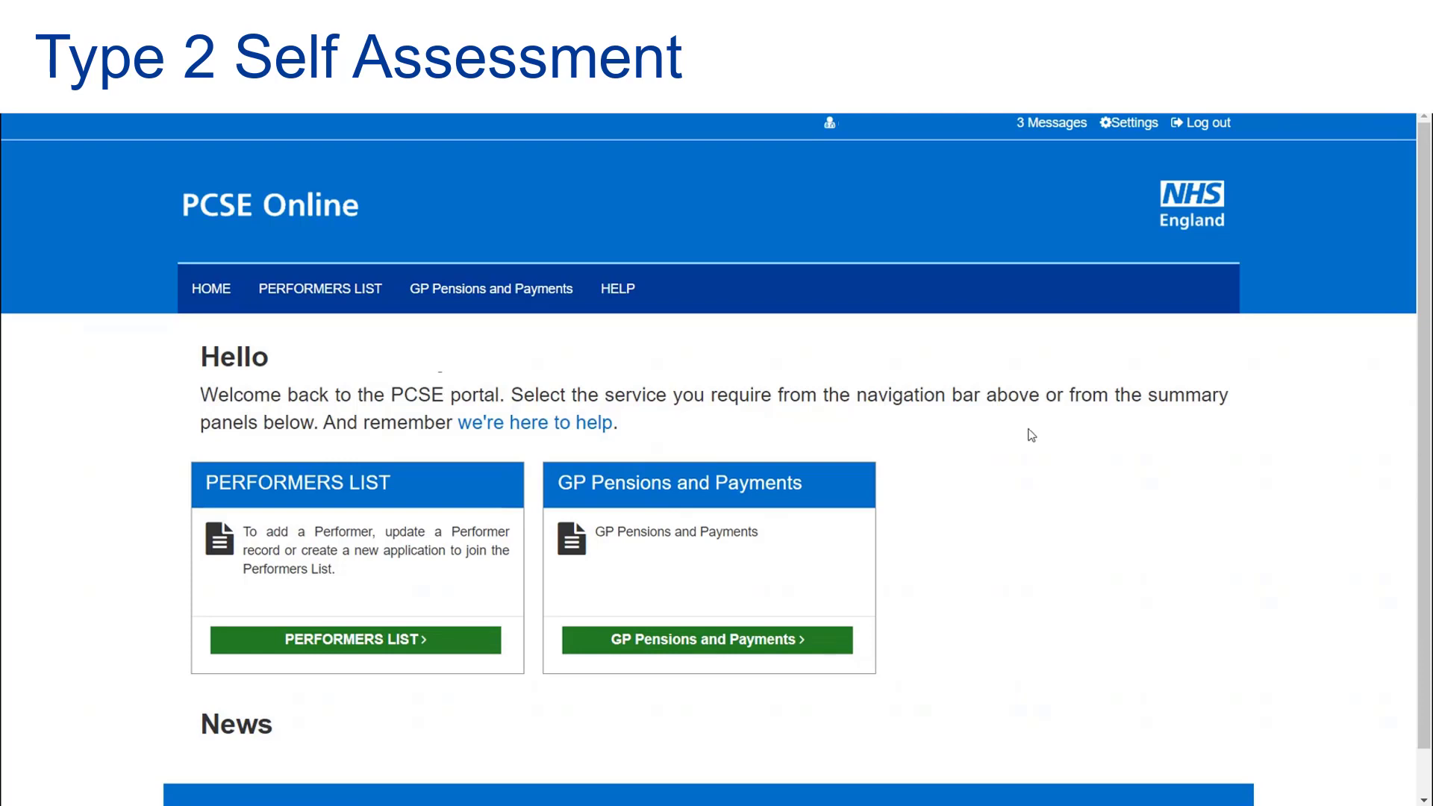
Go to the Type 2 self assessment area within GP Pensions and Payments
{"action": "left_click", "coordinate": [737, 652]}
{"action": "left_click", "coordinate": [315, 396]}
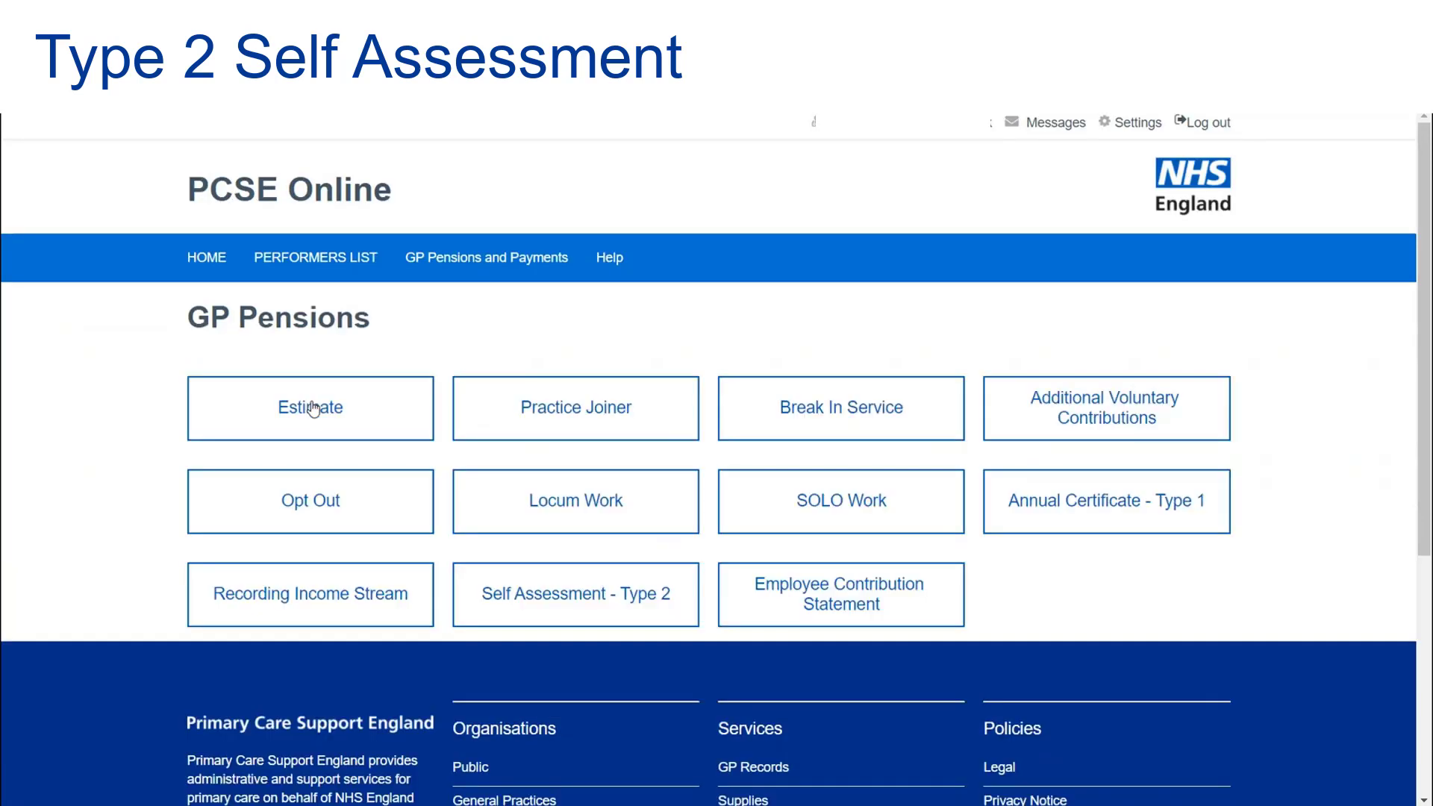
{"action": "left_click", "coordinate": [561, 602]}
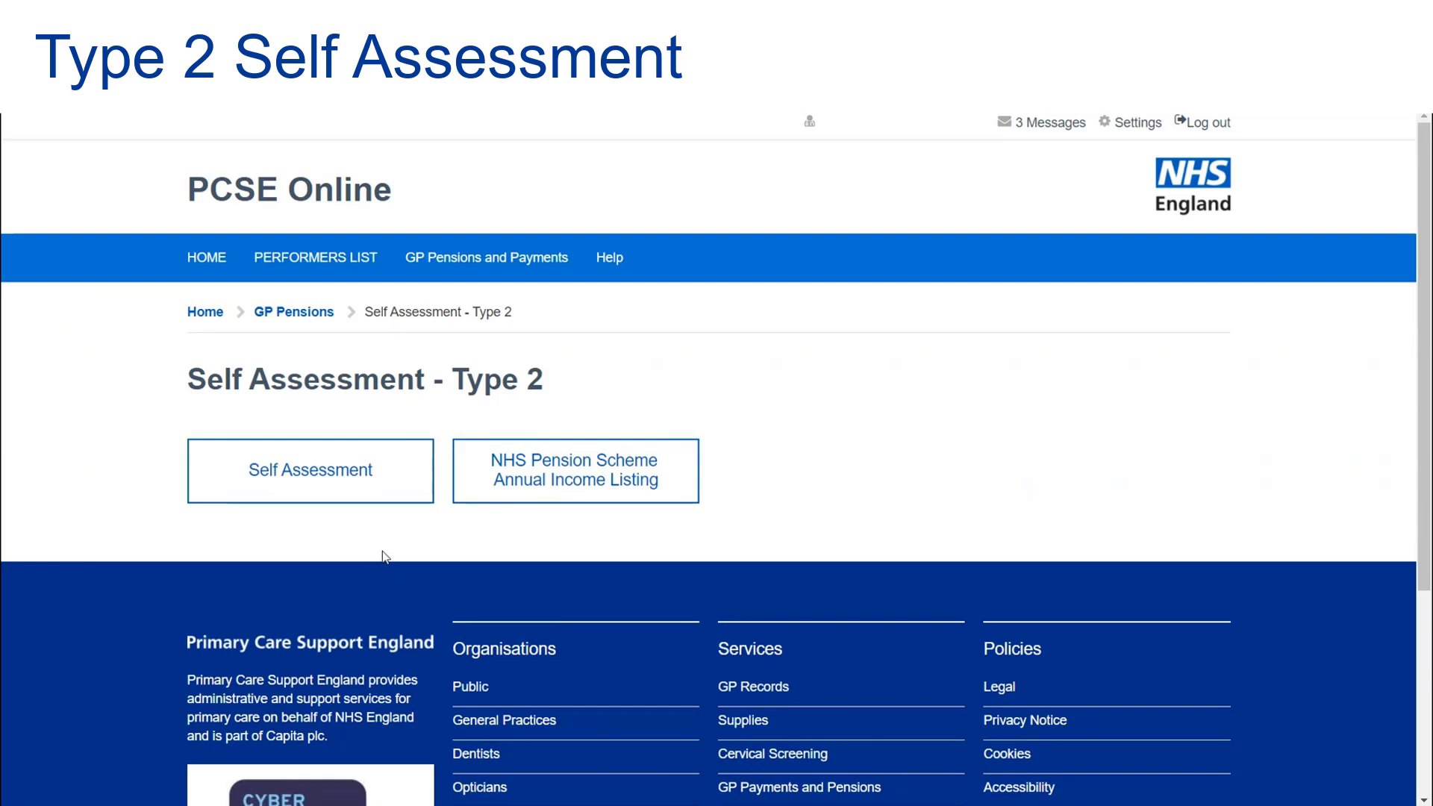
Look over the personal details on a new Type 2 self assessment form, and return to the self assessment options
{"action": "left_click", "coordinate": [362, 478]}
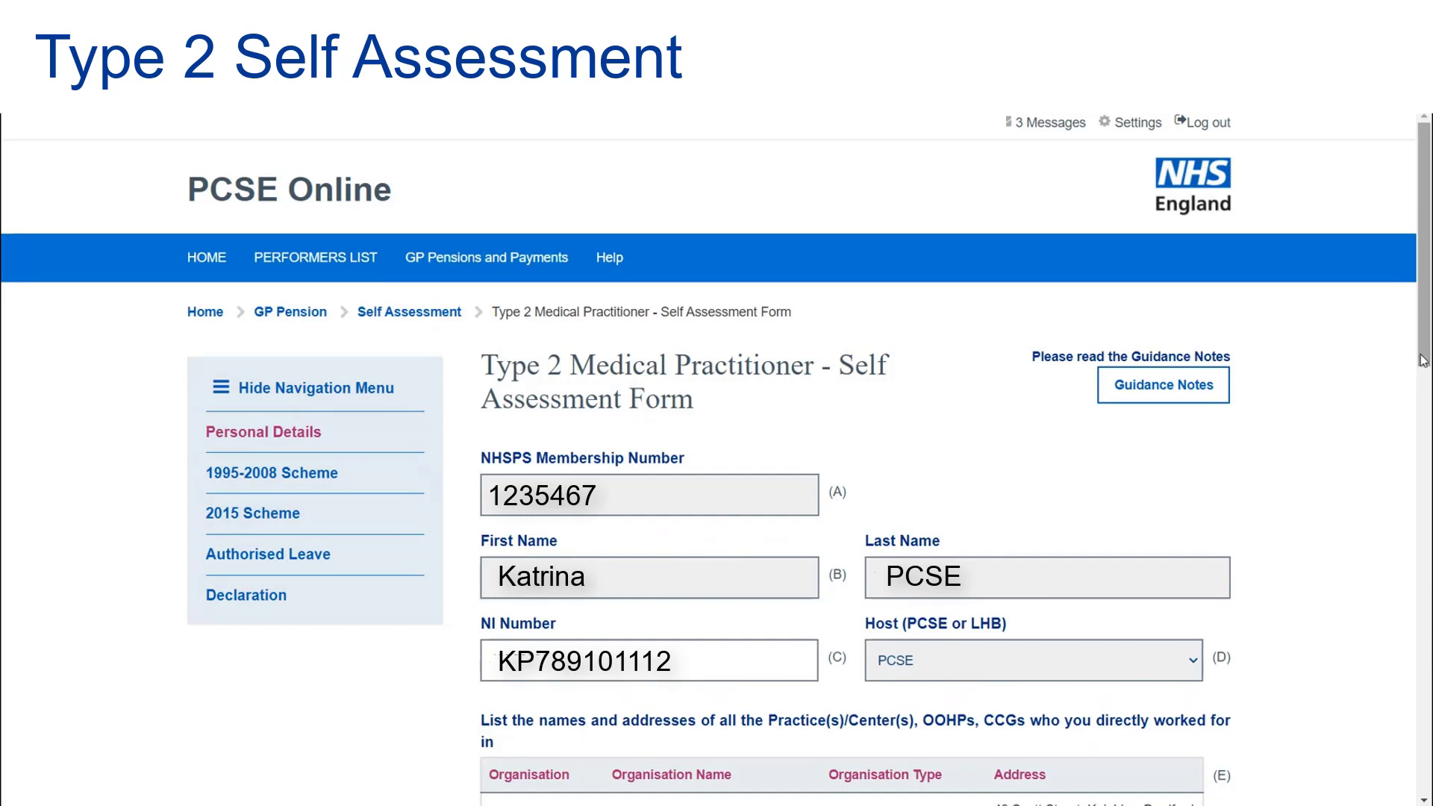
{"action": "scroll", "coordinate": [1424, 361], "scroll_direction": "down", "scroll_amount": 1}
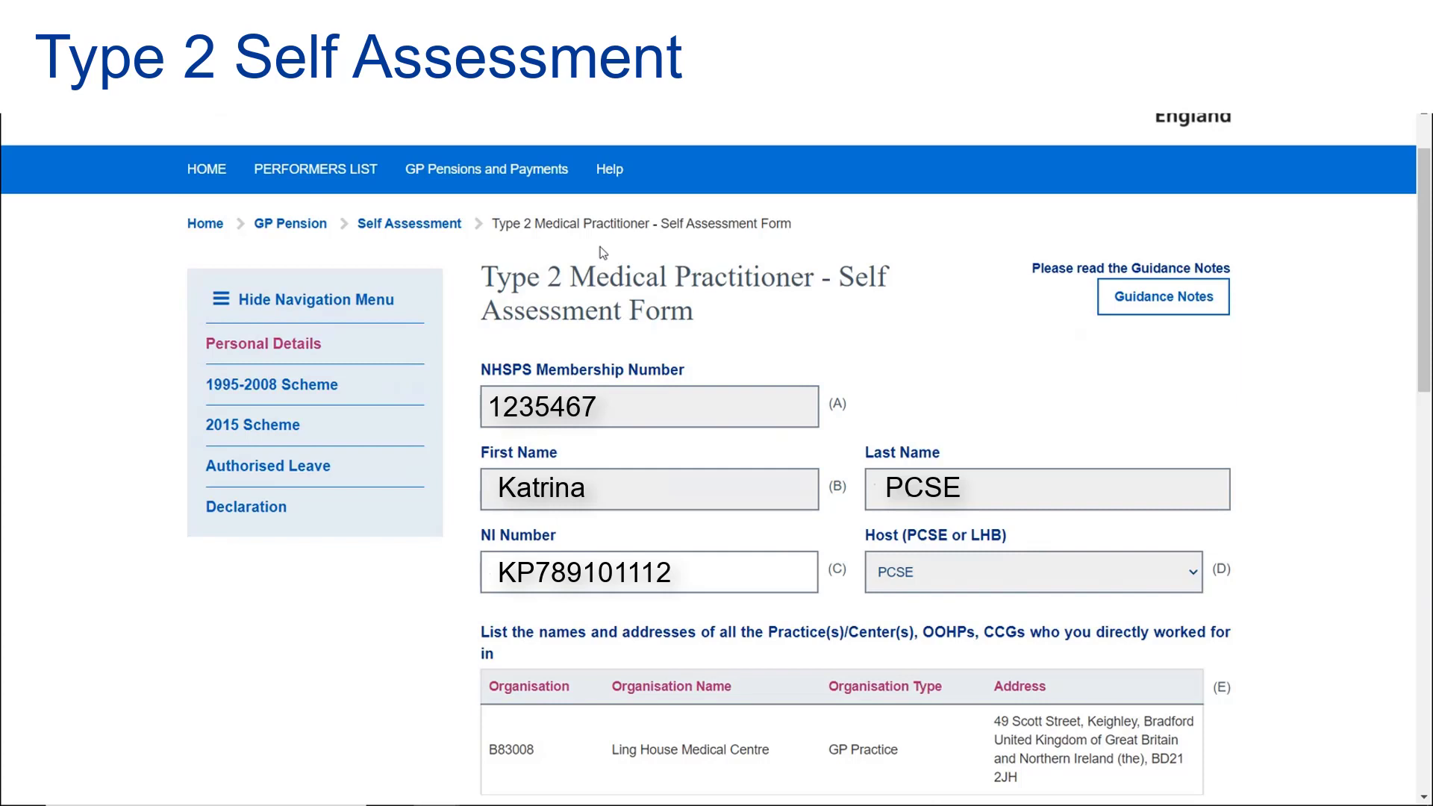
{"action": "left_click", "coordinate": [421, 228]}
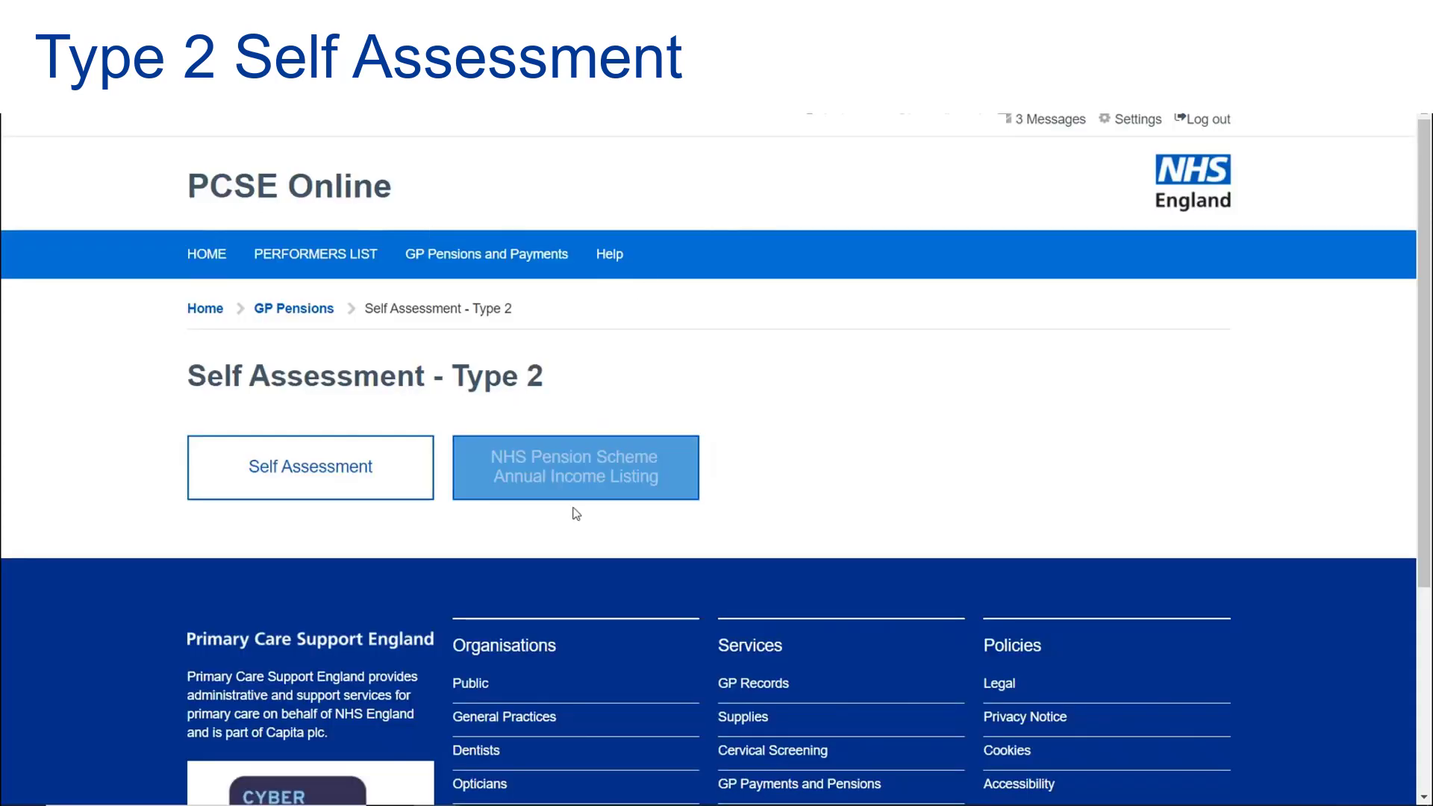
Search the NHS Pension Scheme Annual Income Listing for self assessment forms and open the 2019/20 draft
{"action": "left_click", "coordinate": [626, 487]}
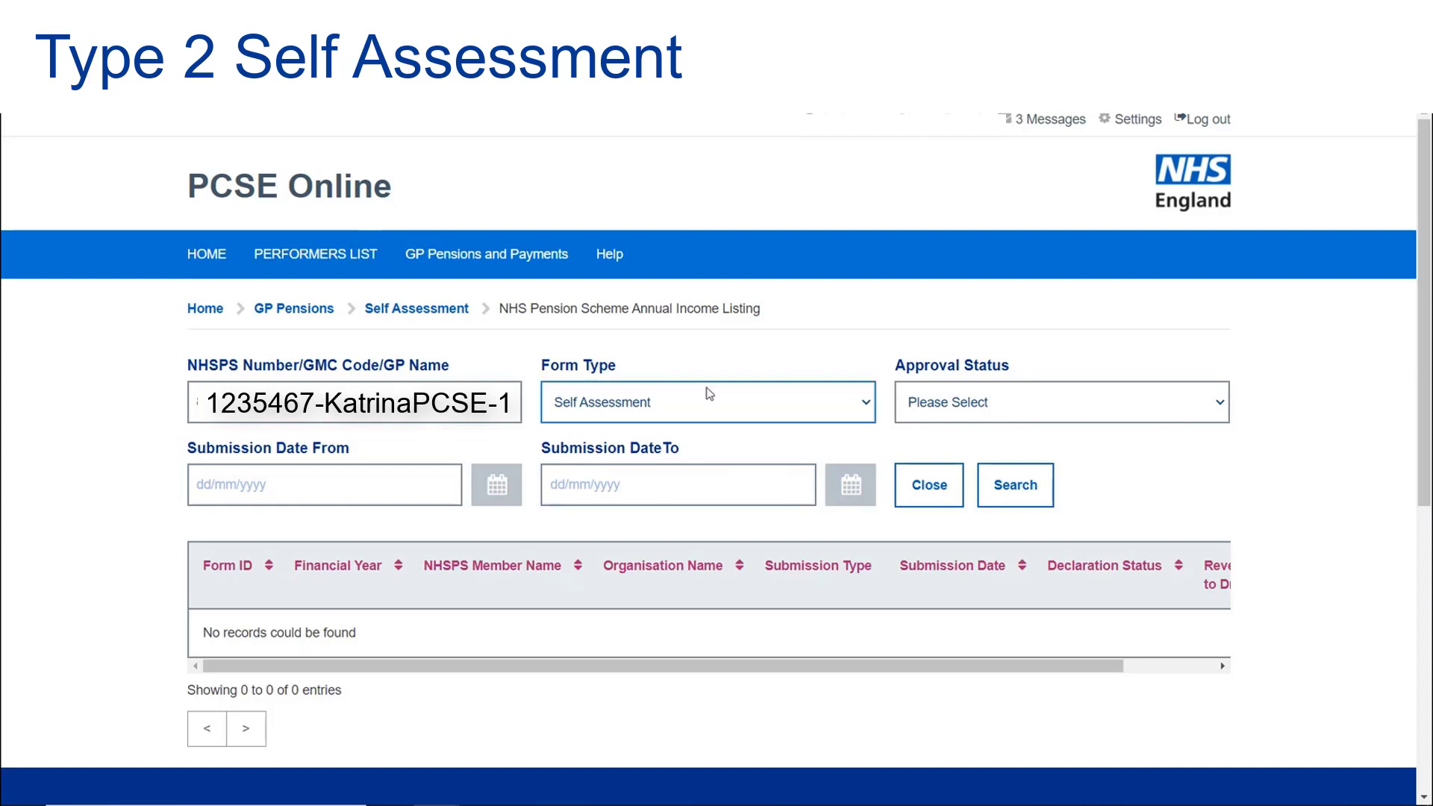
{"action": "left_click", "coordinate": [1025, 502]}
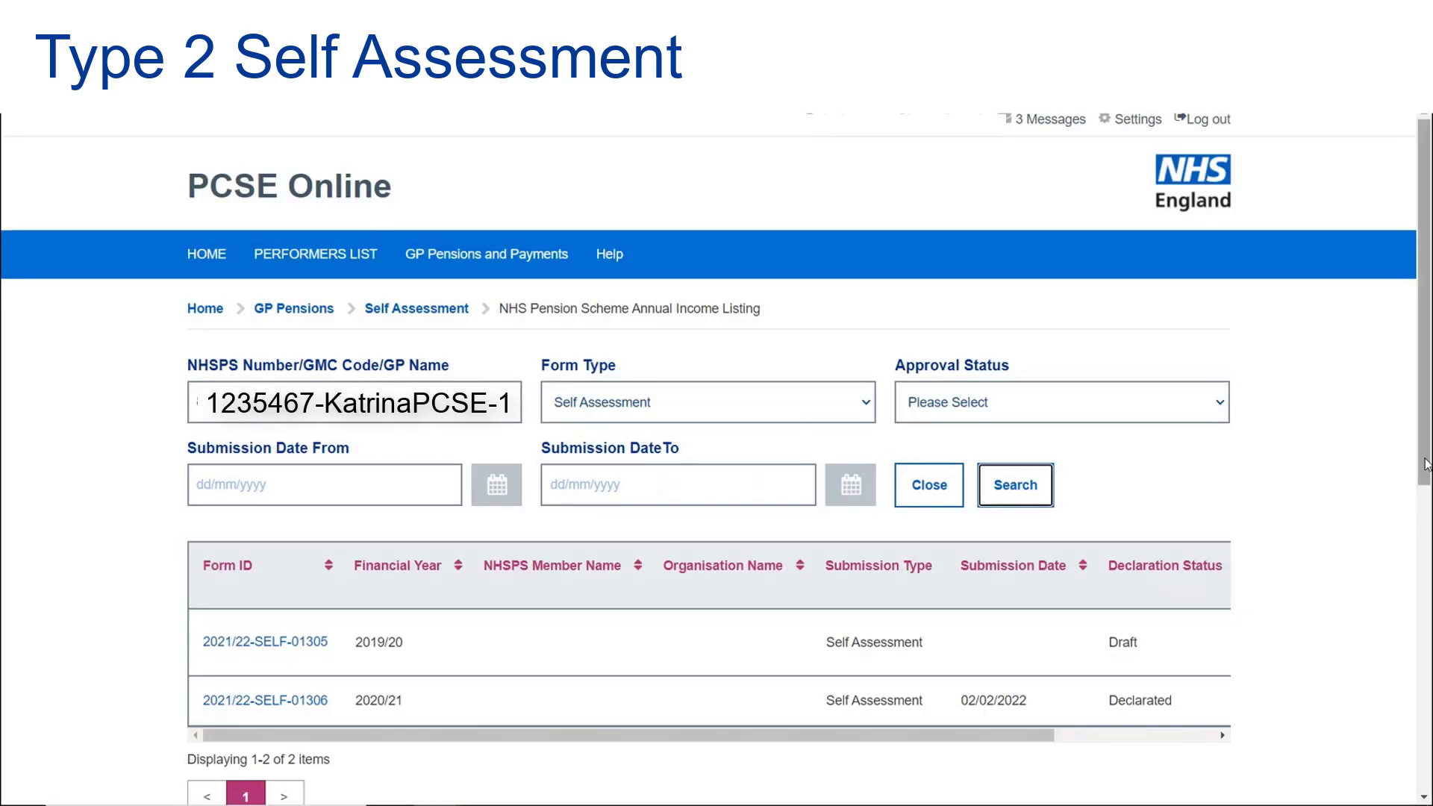
{"action": "left_click_drag", "start_coordinate": [1426, 464], "coordinate": [1426, 513]}
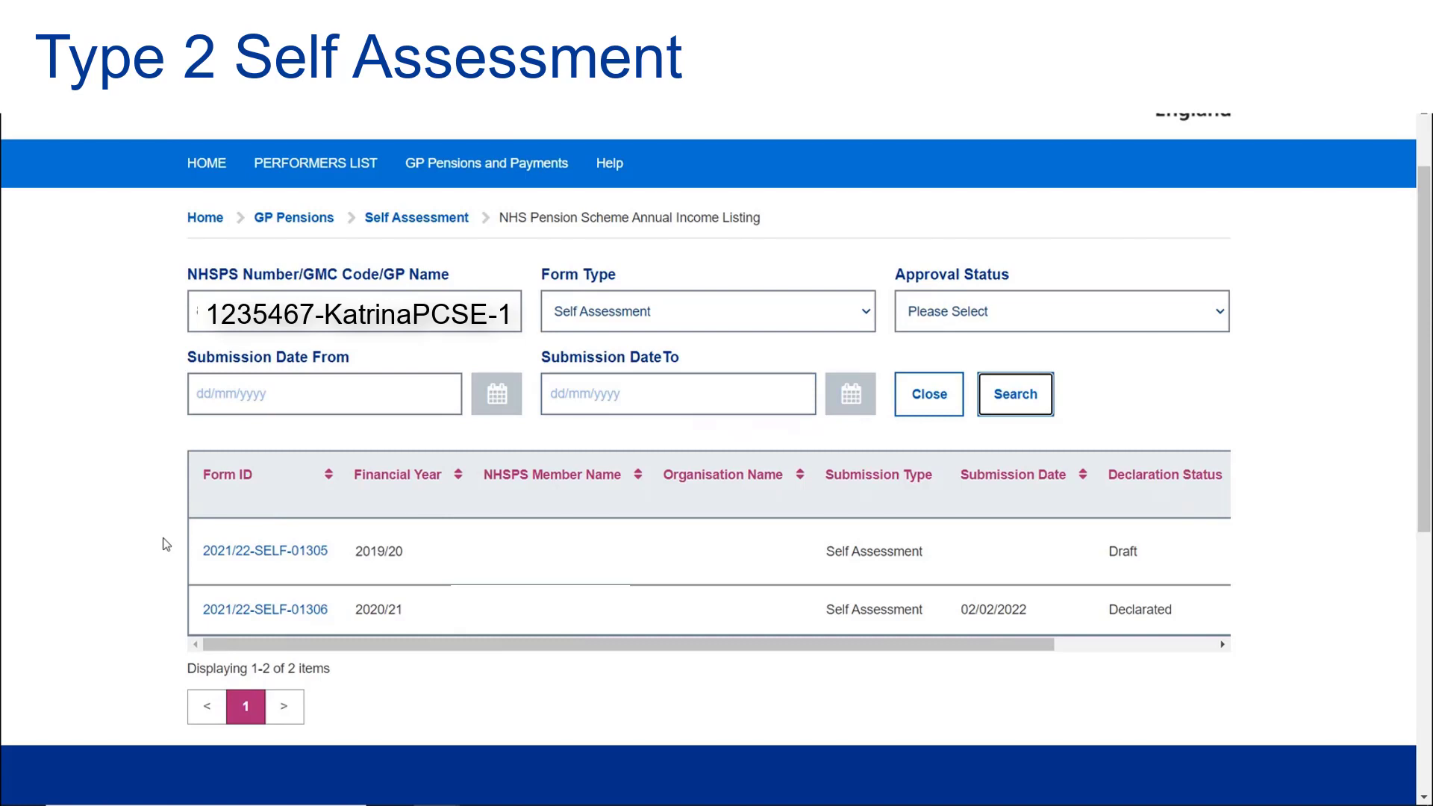
{"action": "left_click", "coordinate": [267, 552]}
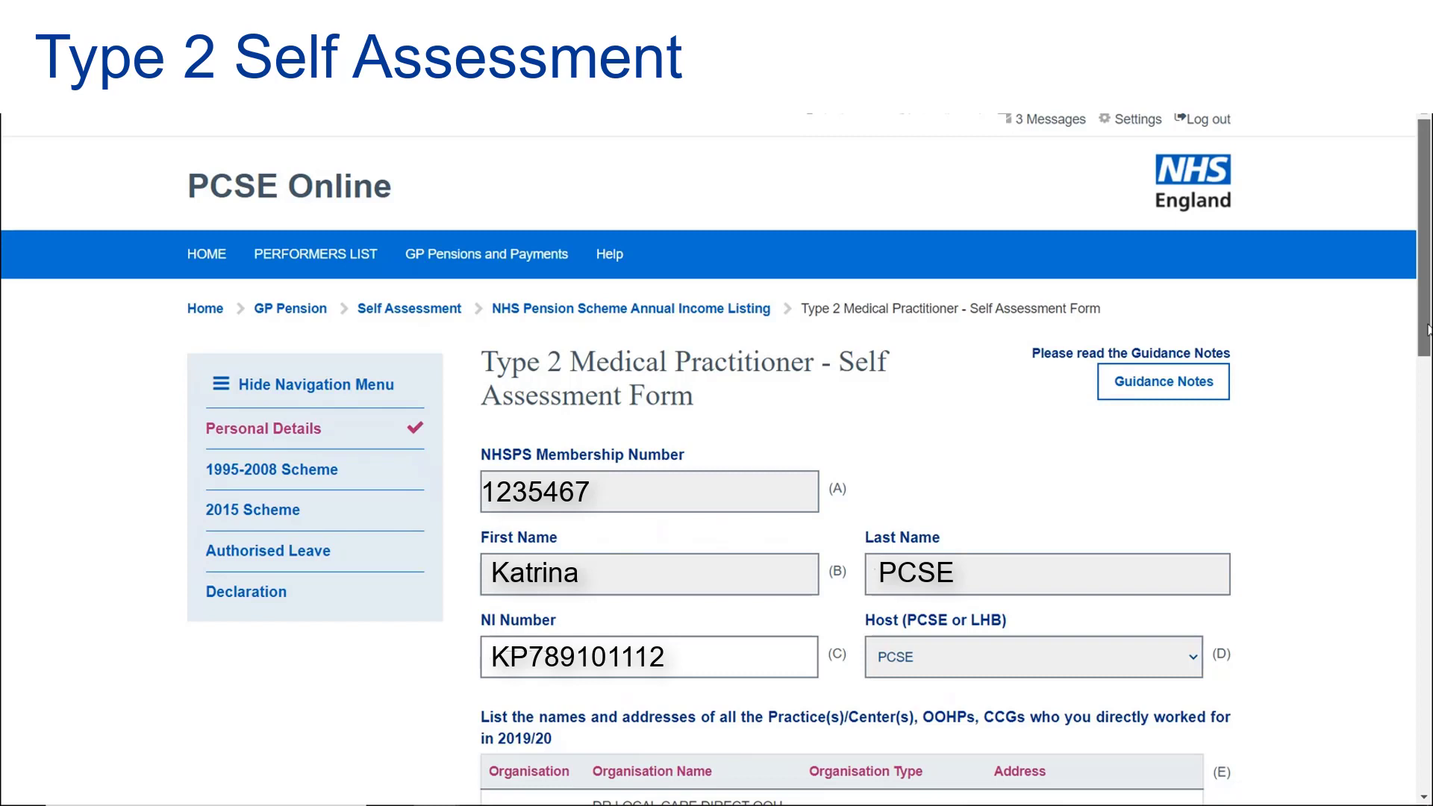
Check the personal details, organisations, financial year and scheme selection on the 2019/20 form, and save to continue to the 2015 Scheme section
{"action": "left_click_drag", "start_coordinate": [1426, 330], "coordinate": [1425, 493]}
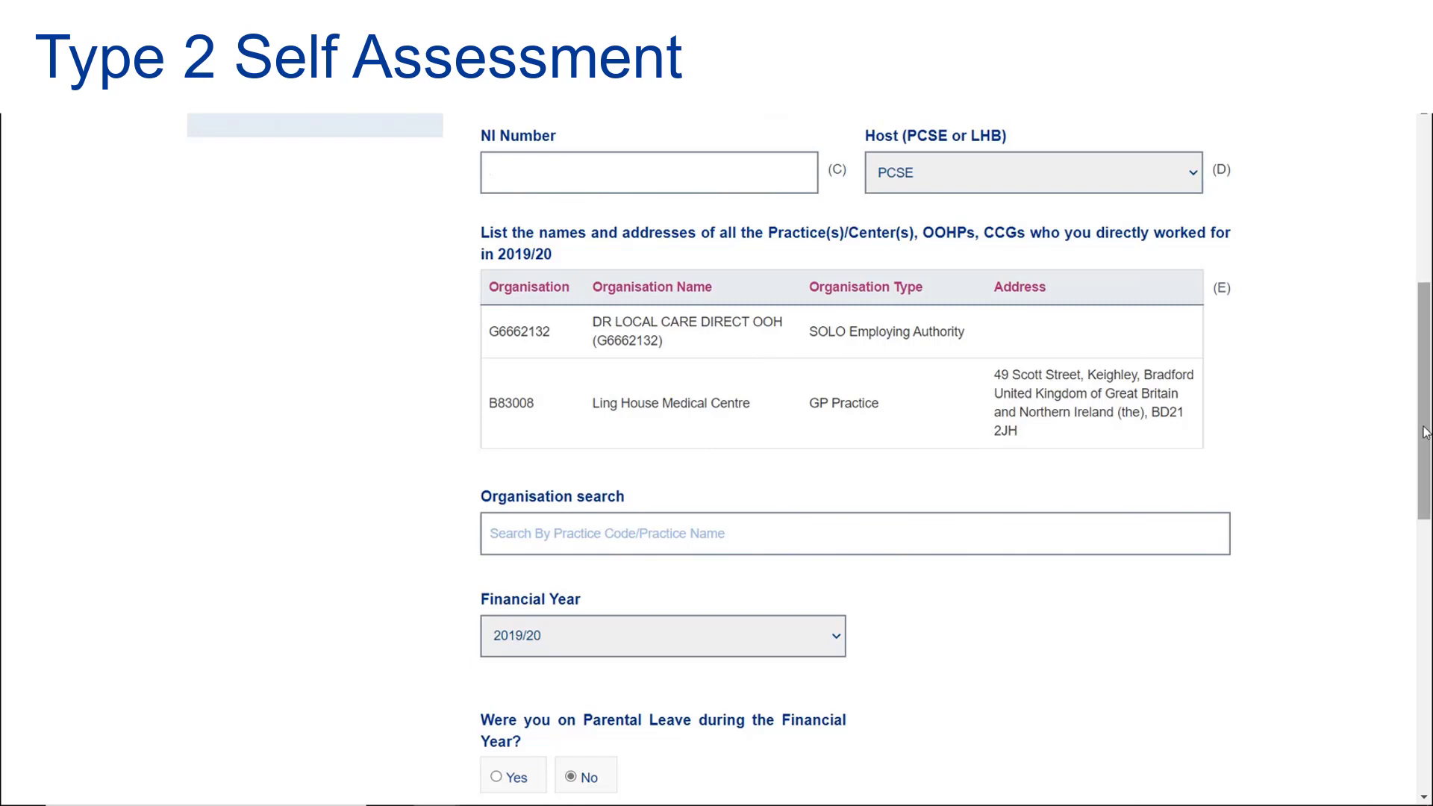
{"action": "left_click_drag", "start_coordinate": [1426, 432], "coordinate": [1426, 495]}
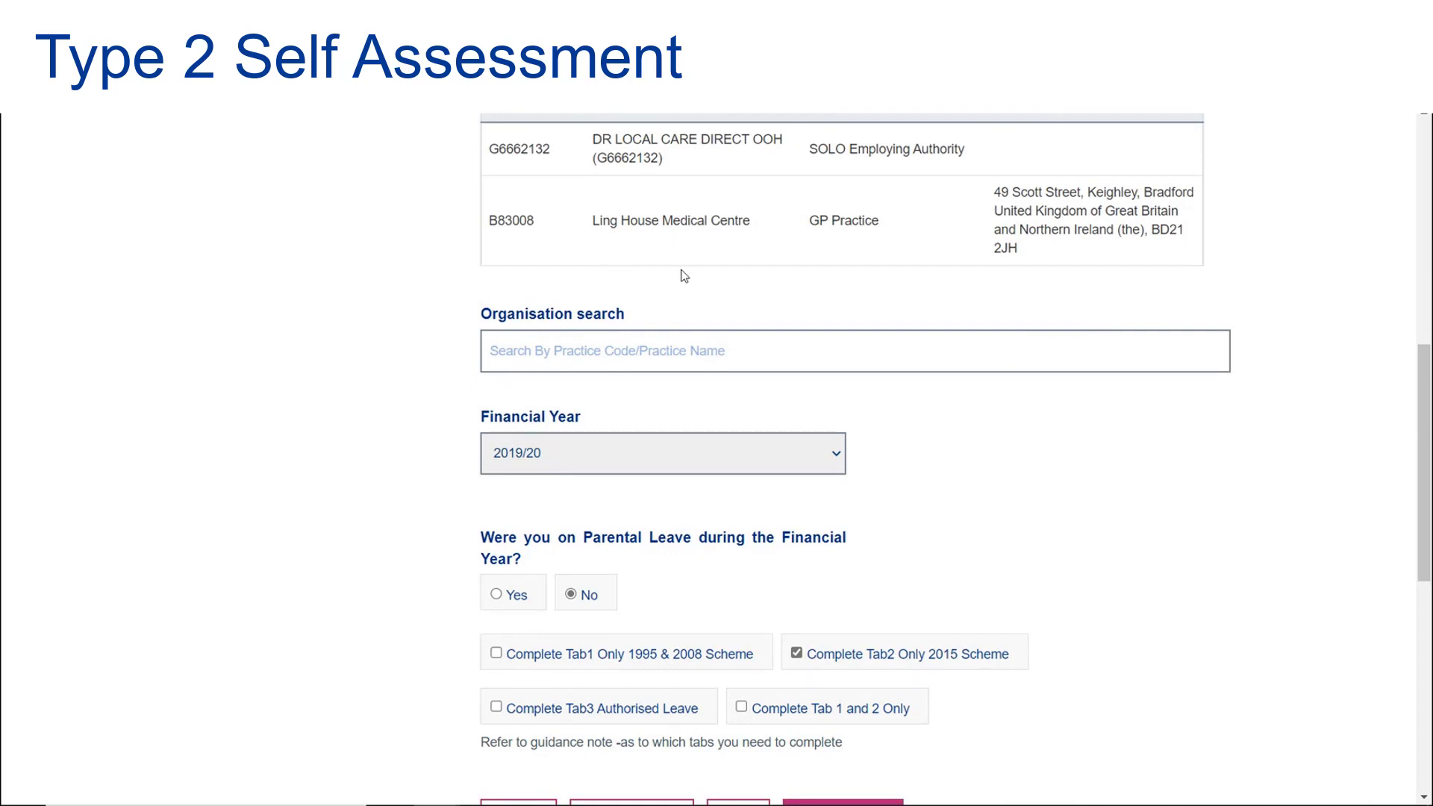
{"action": "left_click", "coordinate": [517, 353]}
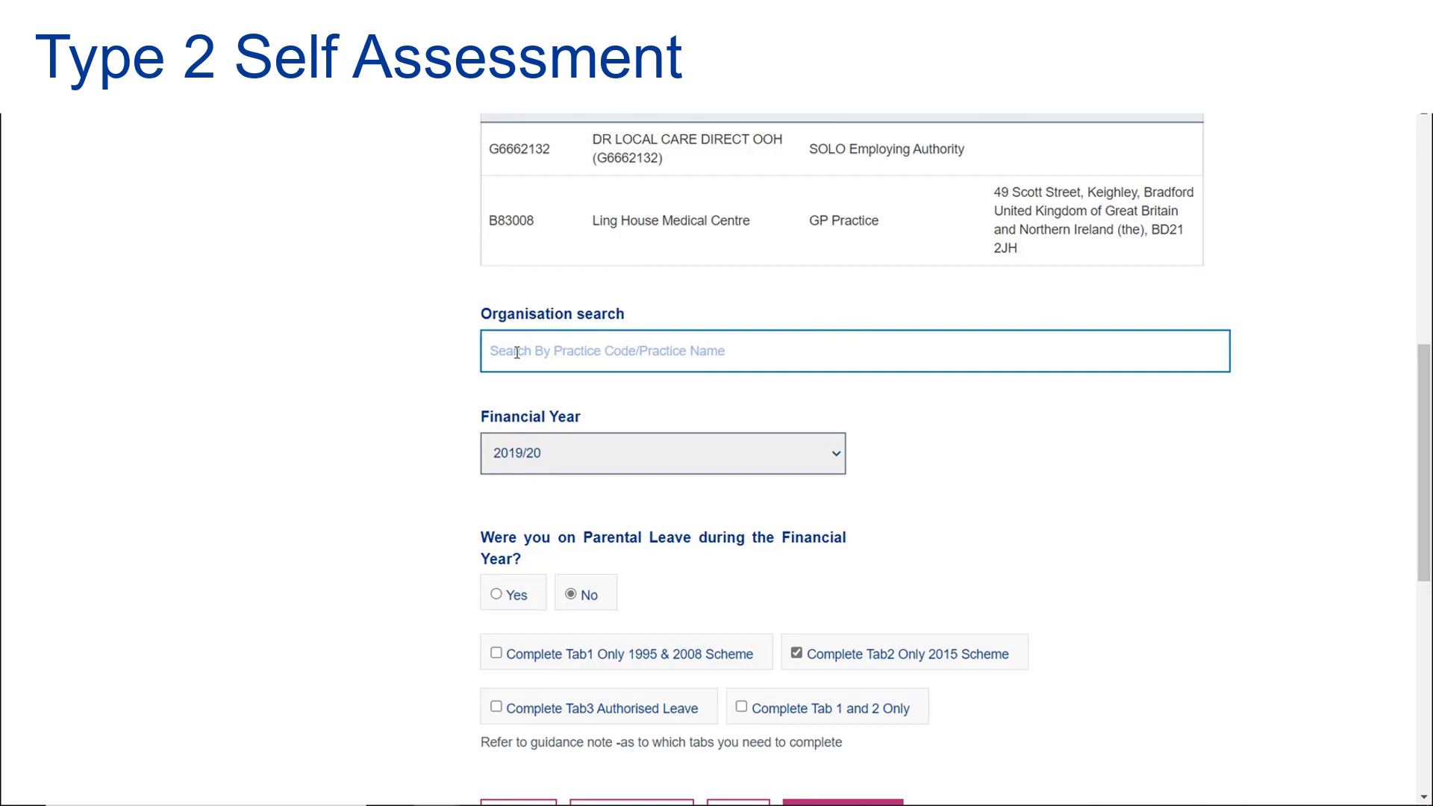
{"action": "left_click", "coordinate": [517, 352]}
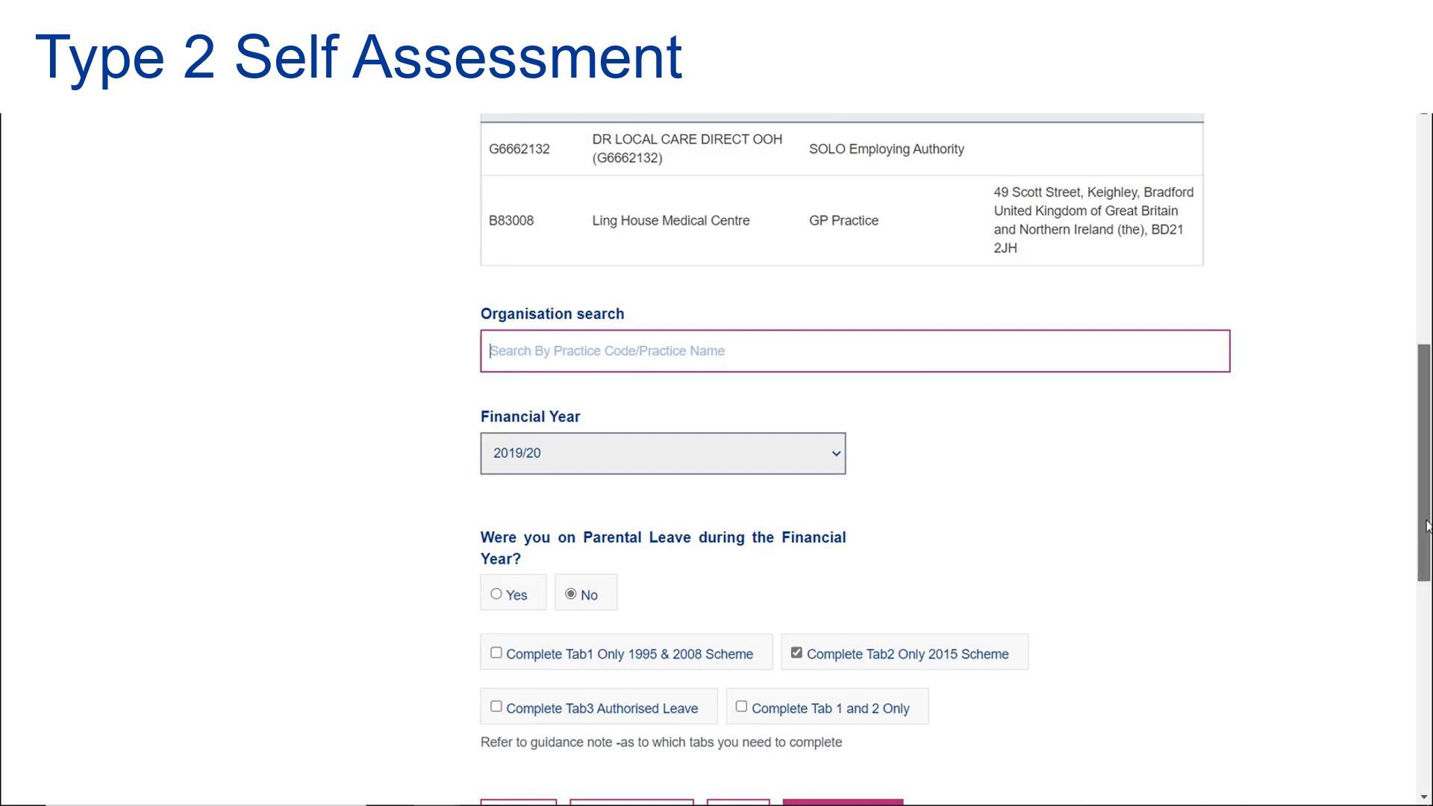
{"action": "left_click_drag", "start_coordinate": [1427, 527], "coordinate": [1428, 614]}
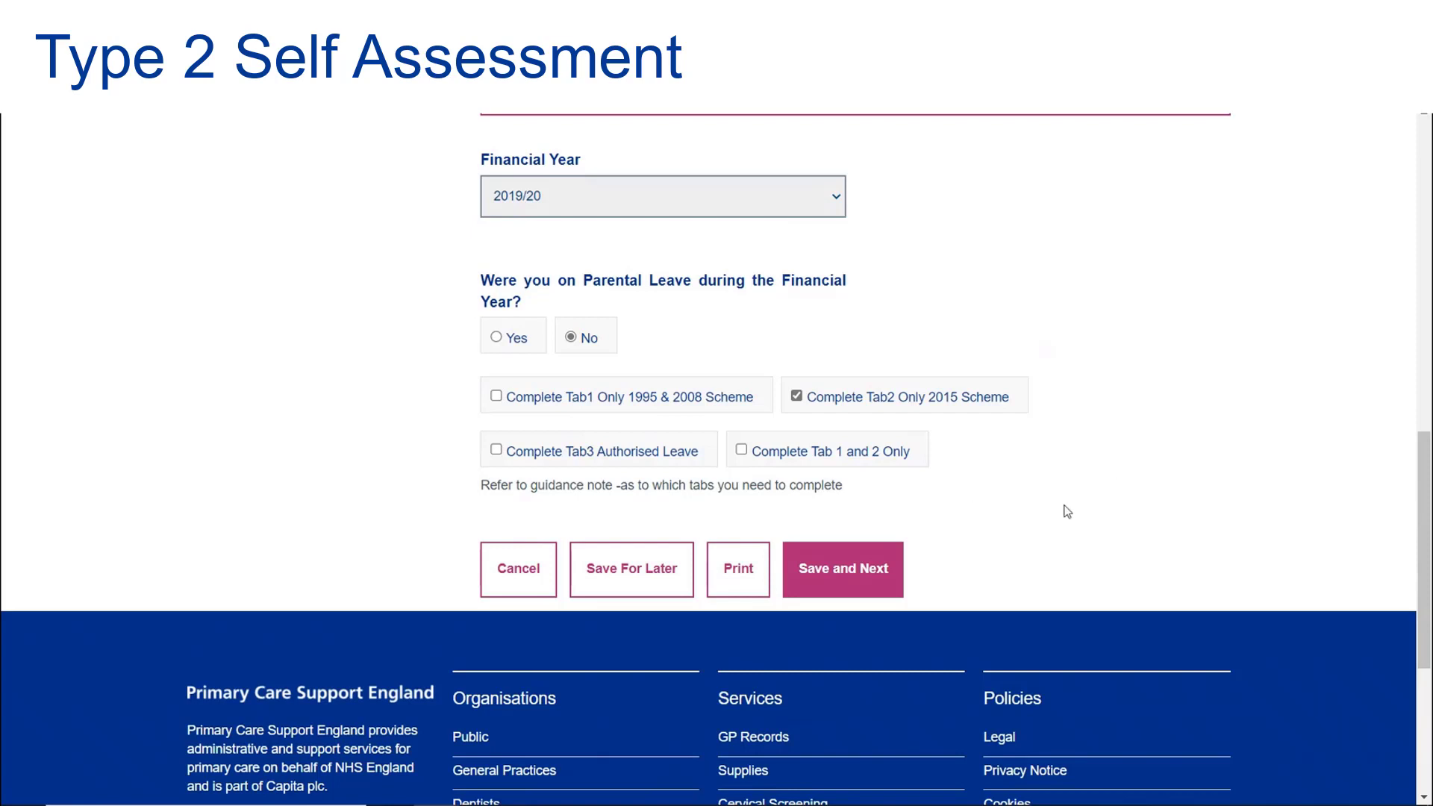
{"action": "left_click_drag", "start_coordinate": [1427, 620], "coordinate": [1428, 660]}
{"action": "left_click", "coordinate": [875, 469]}
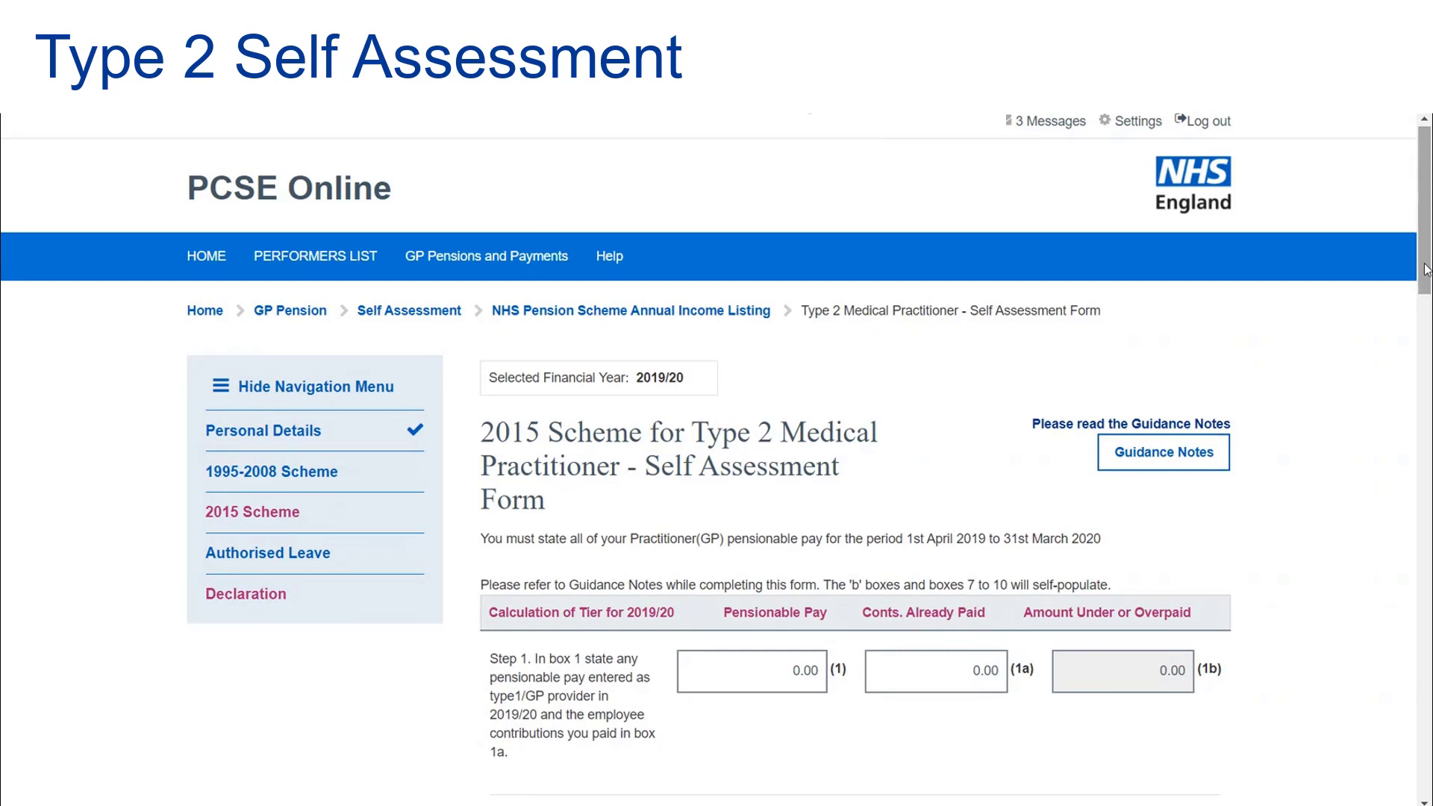
Set the SOLO pensionable income in box 3 to 5,000.00 and the contributions paid in box 3a to 400.00
{"action": "left_click_drag", "start_coordinate": [1428, 270], "coordinate": [1367, 384]}
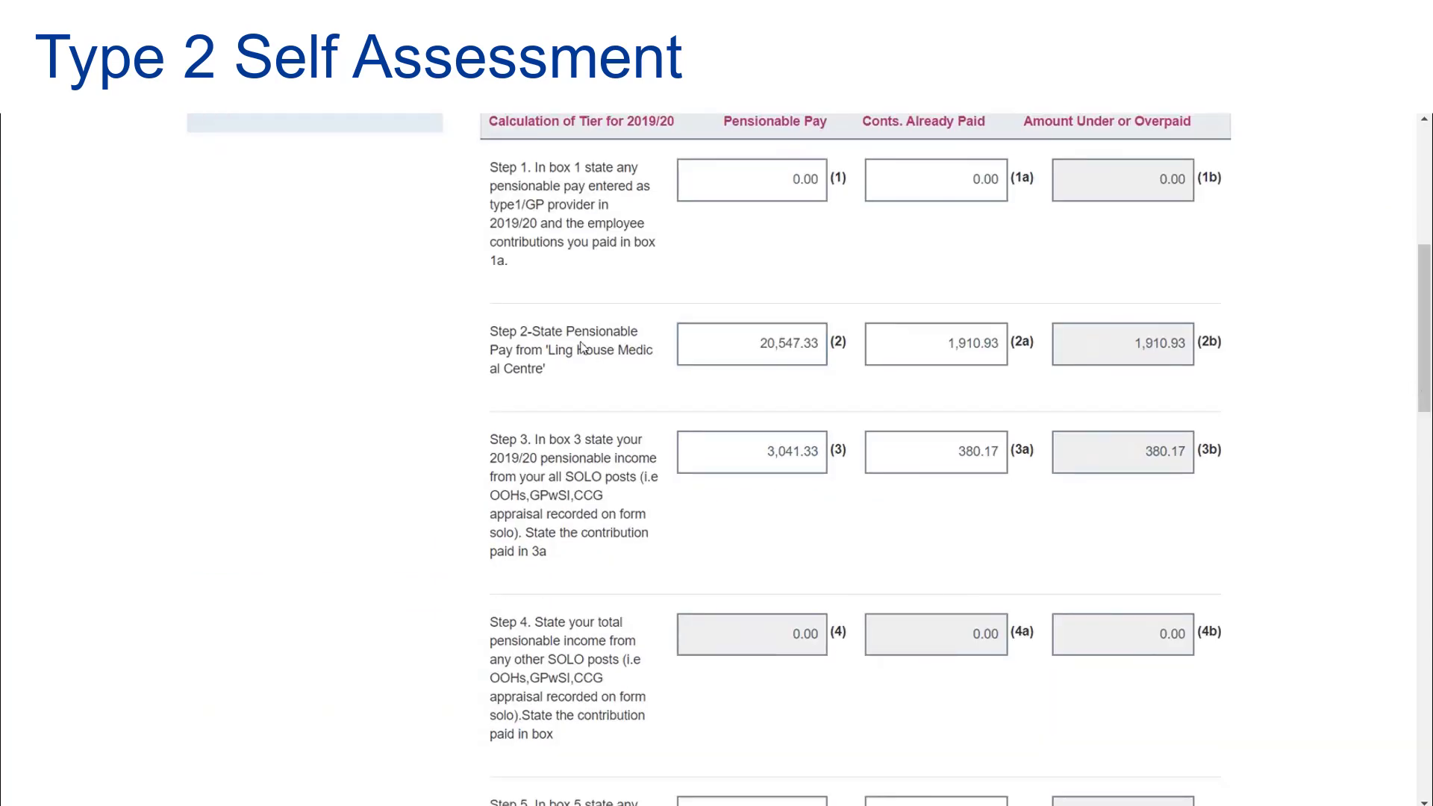
{"action": "left_click", "coordinate": [751, 357]}
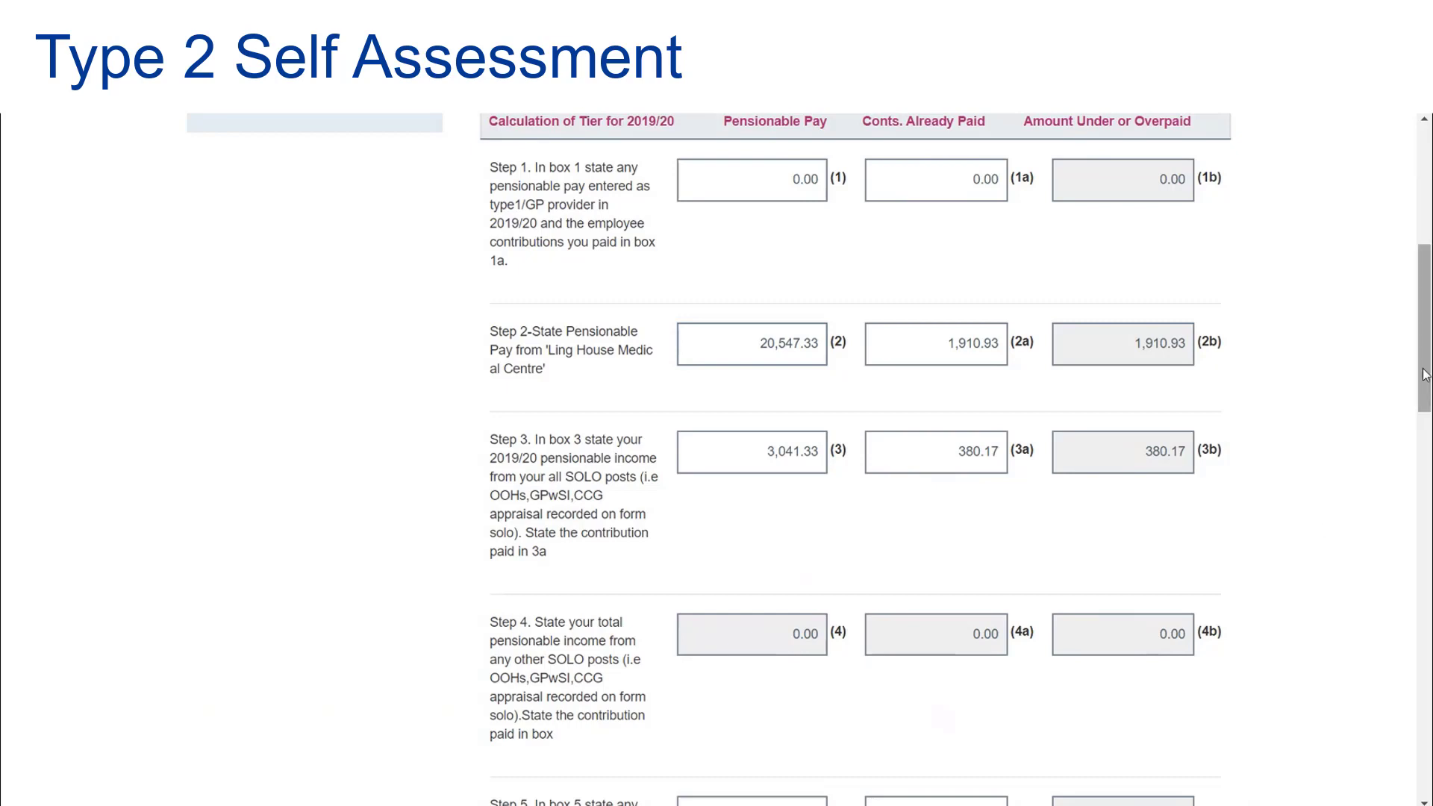
{"action": "left_click_drag", "start_coordinate": [1426, 375], "coordinate": [1426, 409]}
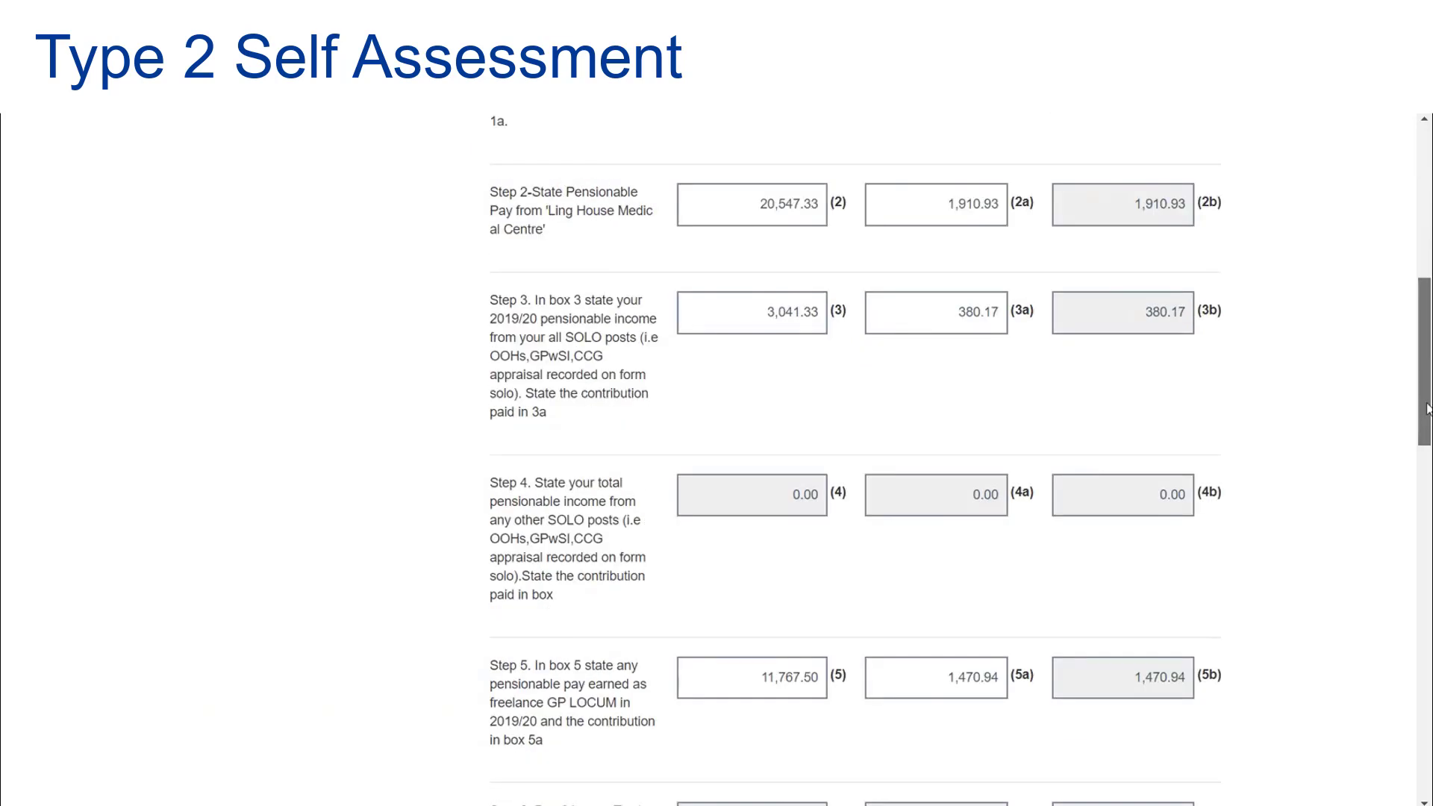
{"action": "left_click", "coordinate": [816, 310]}
{"action": "key", "text": "BackSpace"}
{"action": "type", "text": "5000"}
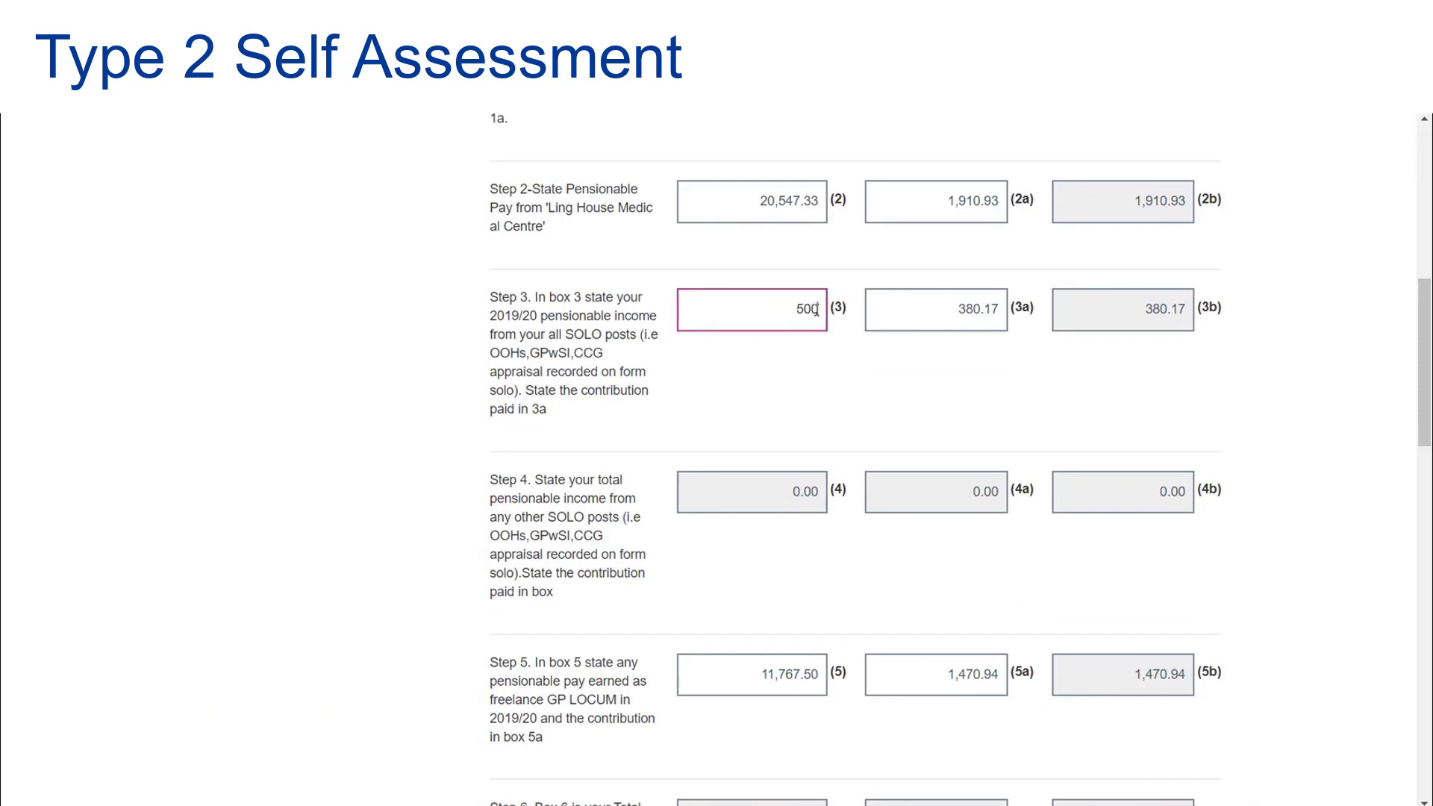
{"action": "left_click", "coordinate": [922, 308]}
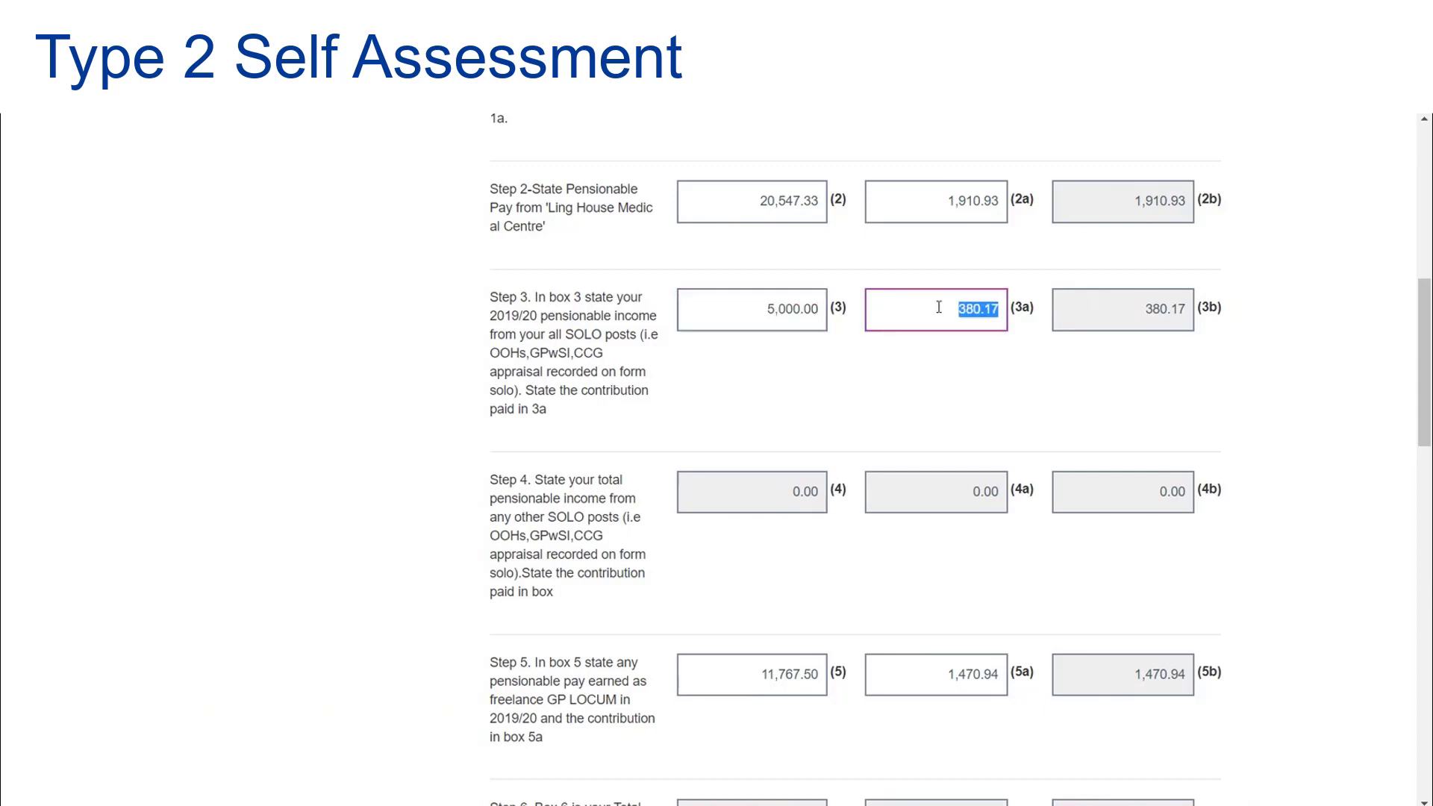
{"action": "type", "text": "400.00"}
{"action": "left_click", "coordinate": [955, 385]}
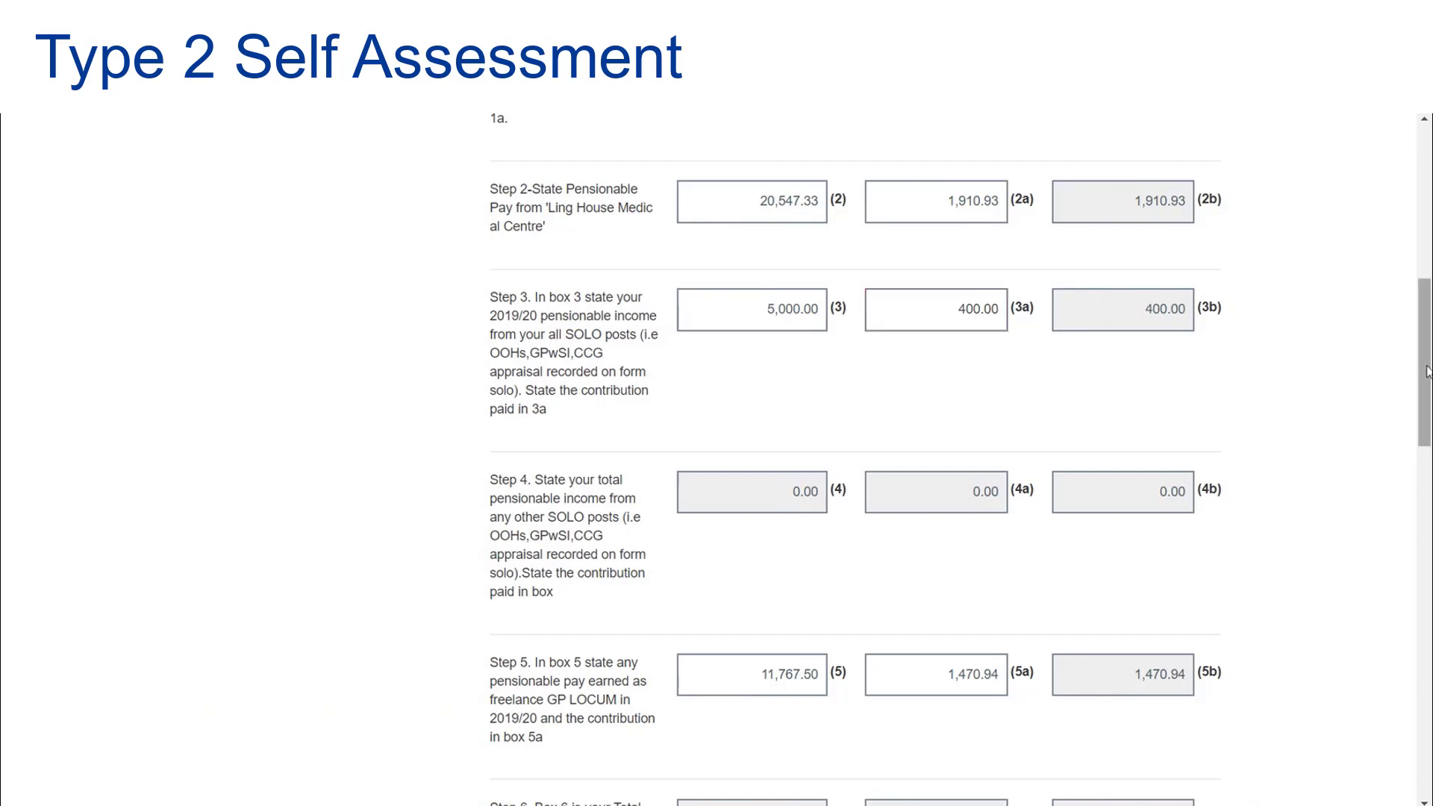
Set the tiered contribution rate in Step 8 to 12.5
{"action": "left_click_drag", "start_coordinate": [1427, 365], "coordinate": [1428, 449]}
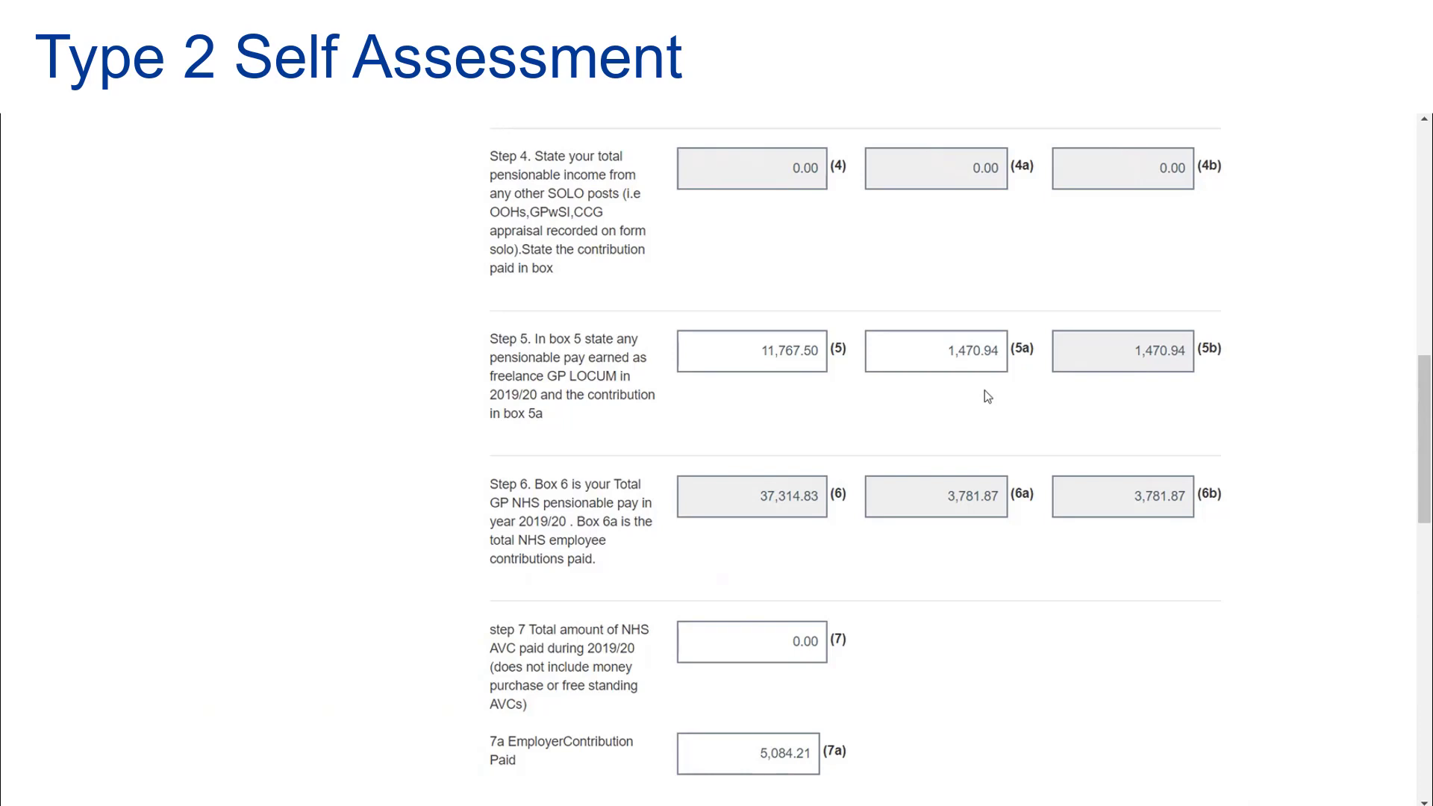
{"action": "left_click_drag", "start_coordinate": [1427, 439], "coordinate": [1427, 535]}
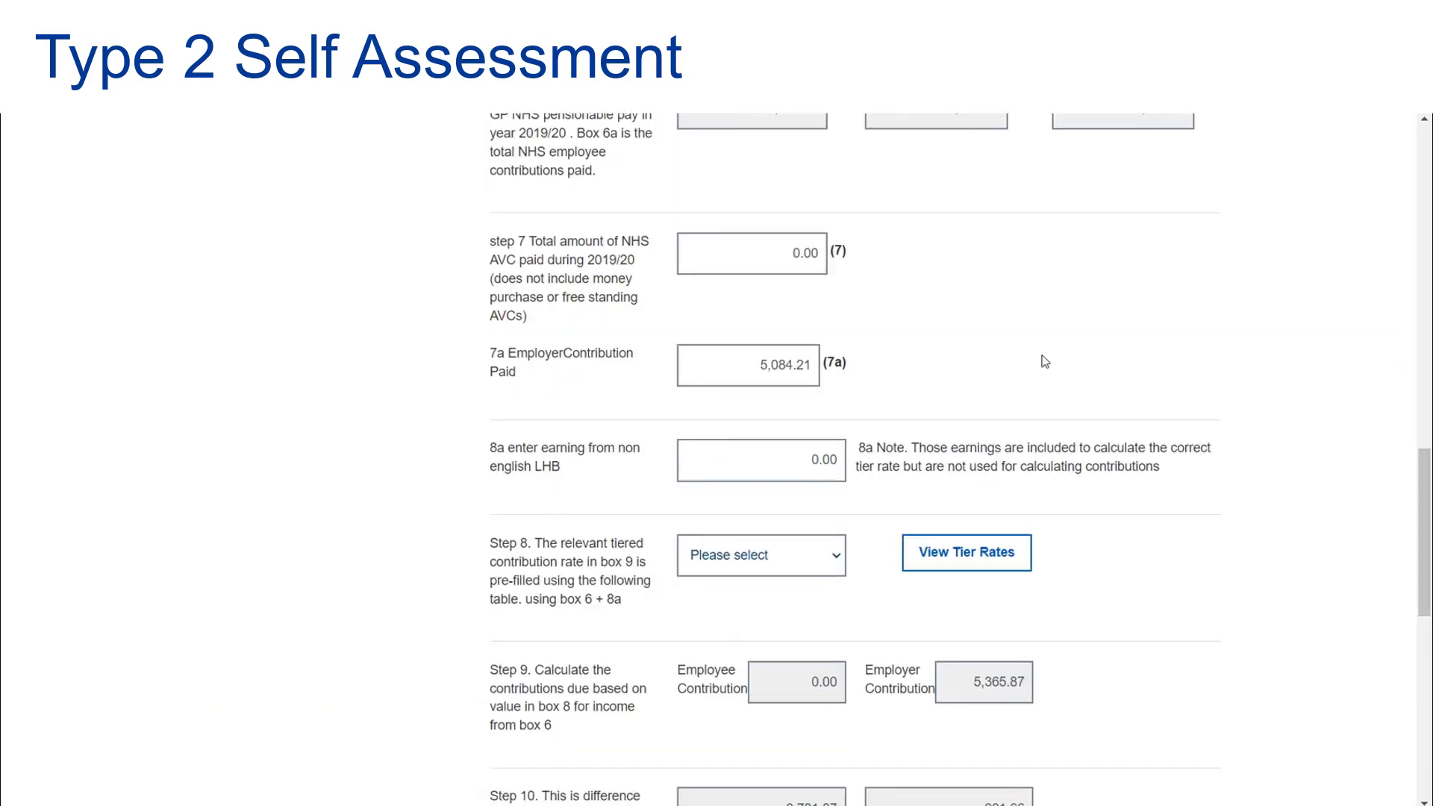
{"action": "left_click", "coordinate": [836, 557]}
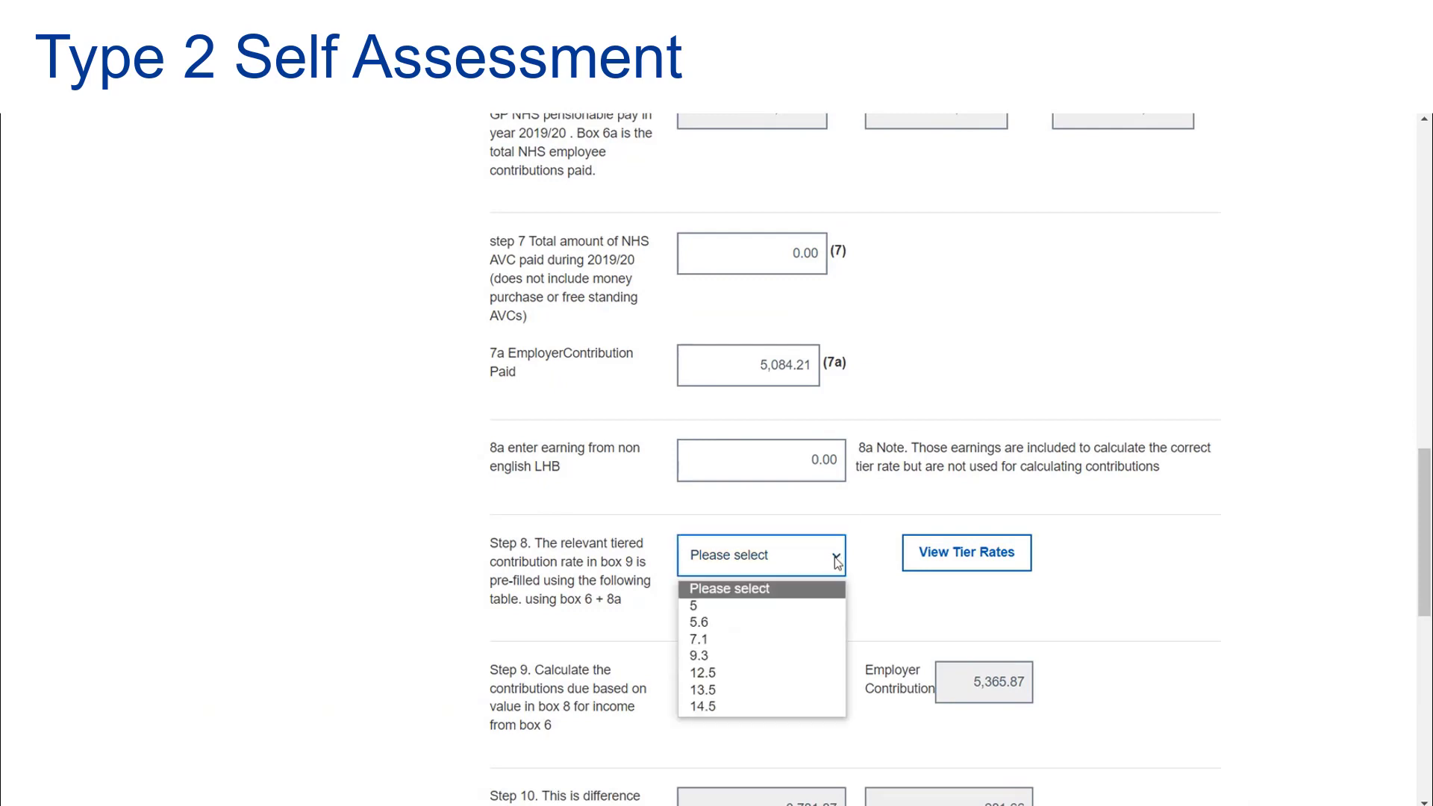
{"action": "left_click", "coordinate": [737, 677]}
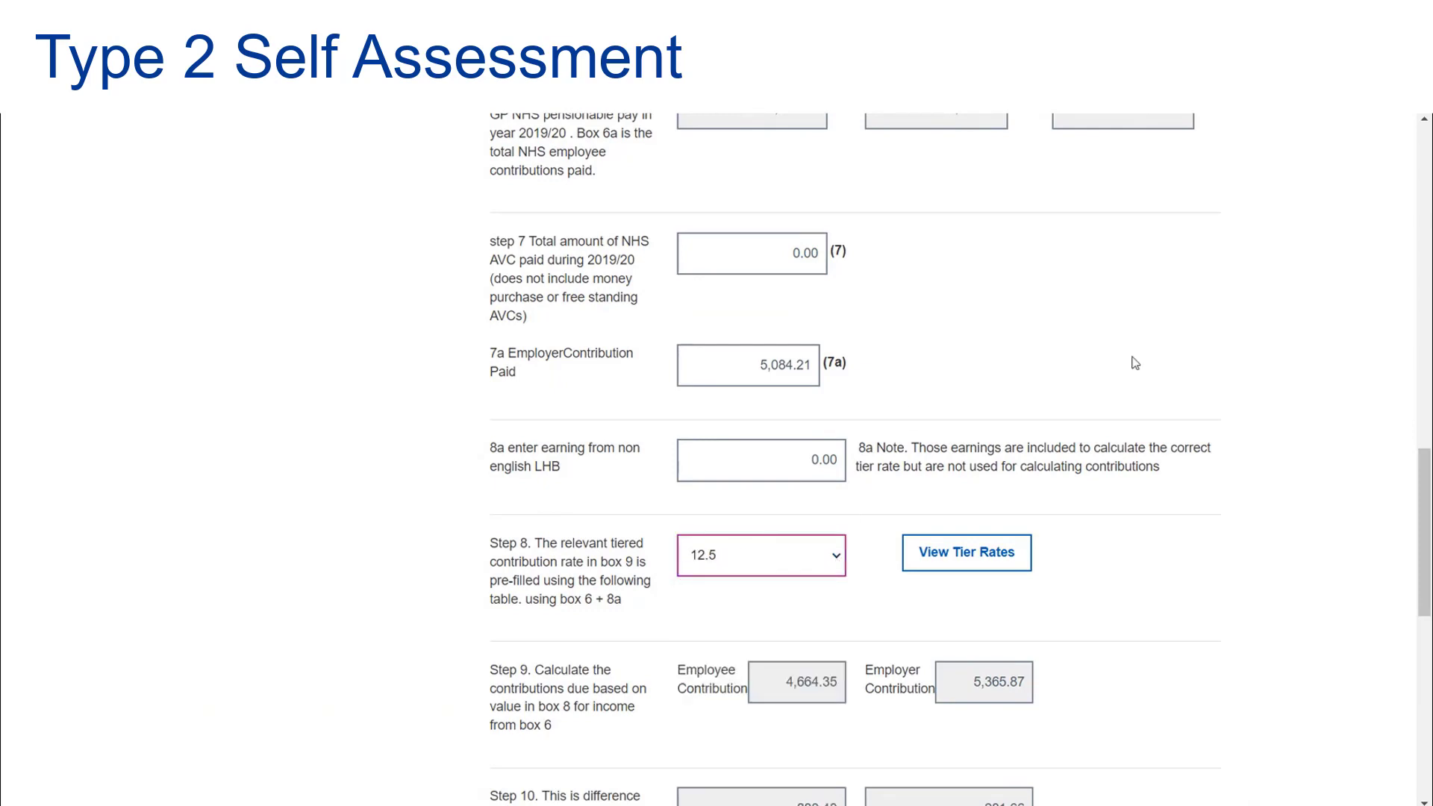
Review the recalculated under- or overpaid amounts and save the 2015 Scheme section to continue to the declaration
{"action": "left_click_drag", "start_coordinate": [1426, 492], "coordinate": [1422, 328]}
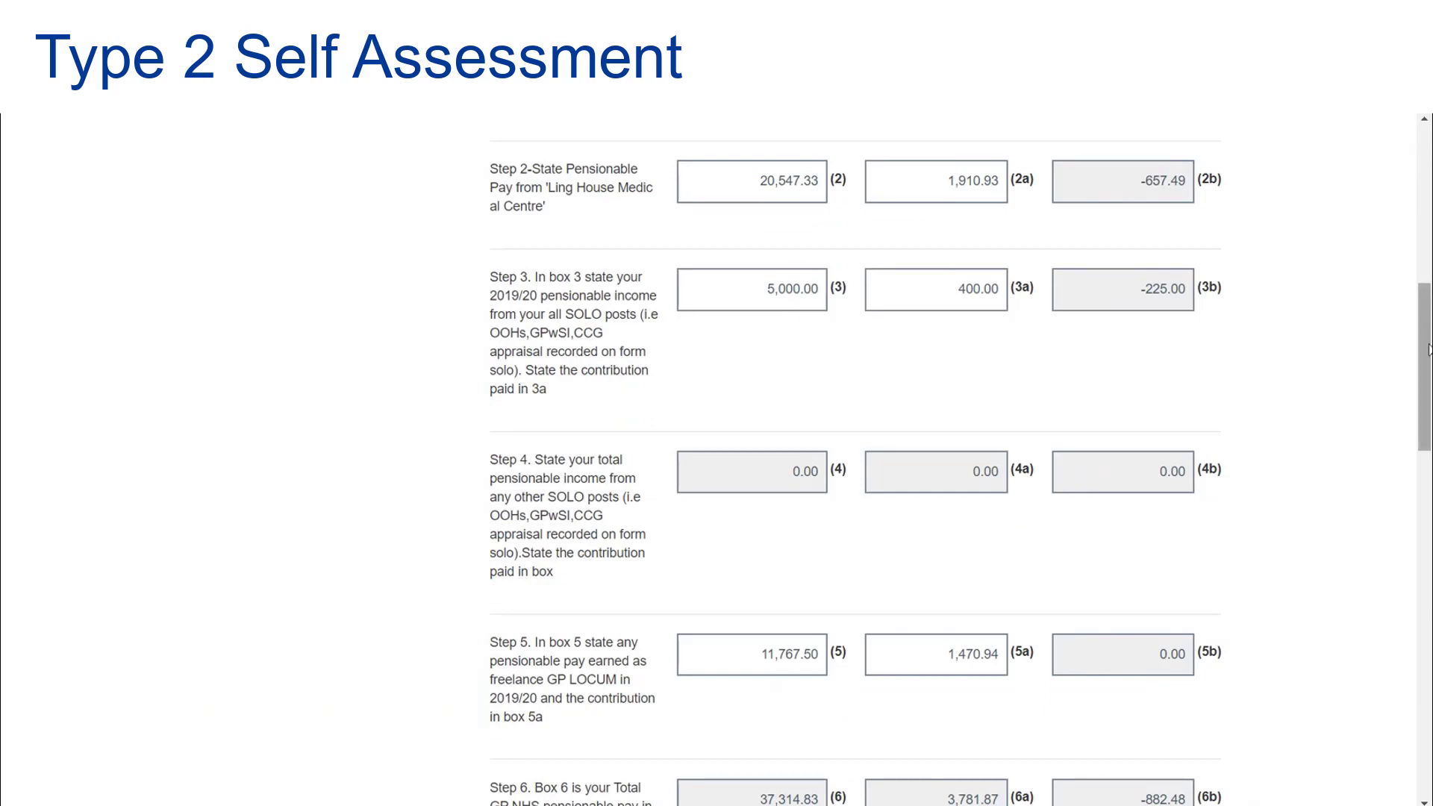
{"action": "left_click_drag", "start_coordinate": [1427, 350], "coordinate": [1429, 565]}
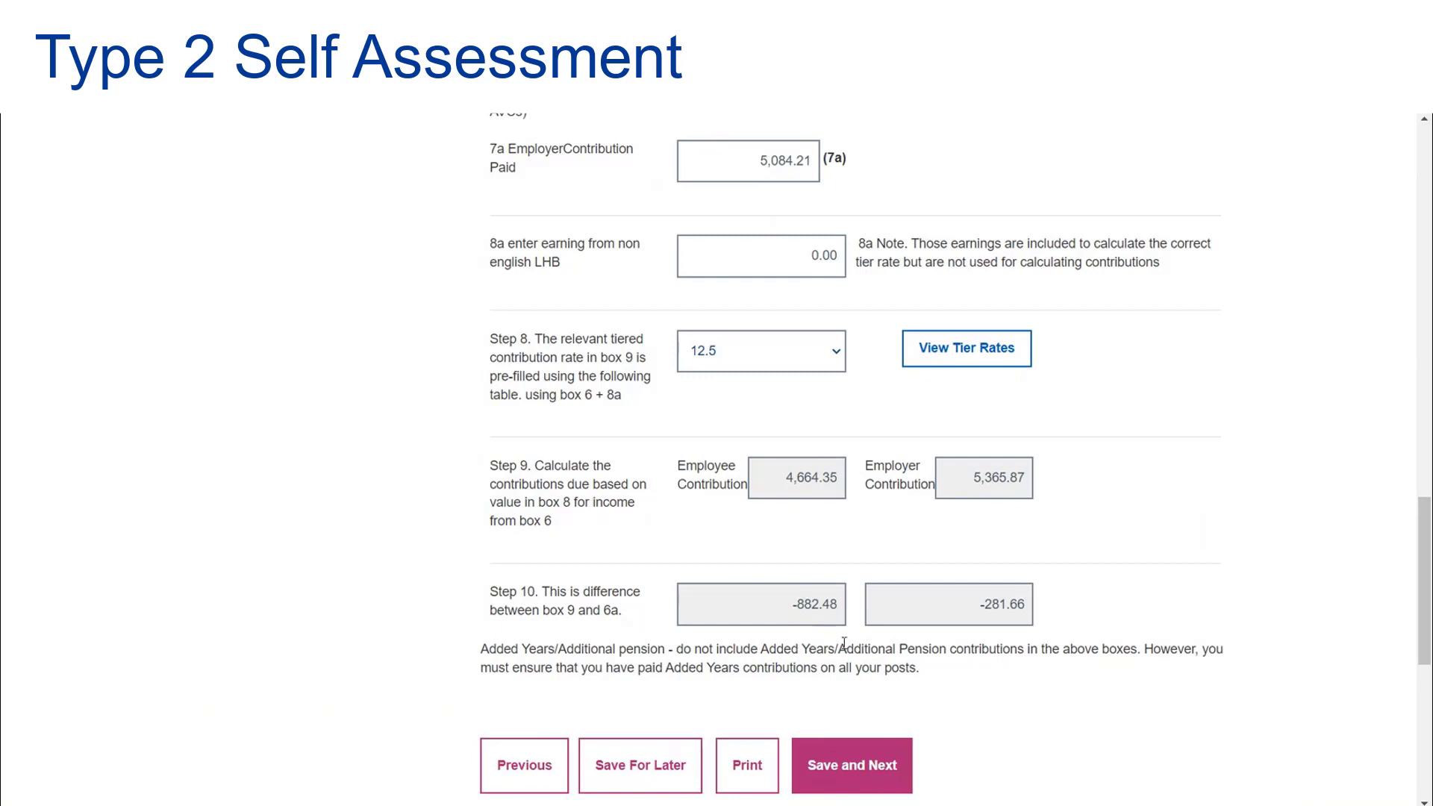
{"action": "scroll", "coordinate": [1428, 621], "scroll_direction": "down", "scroll_amount": 2}
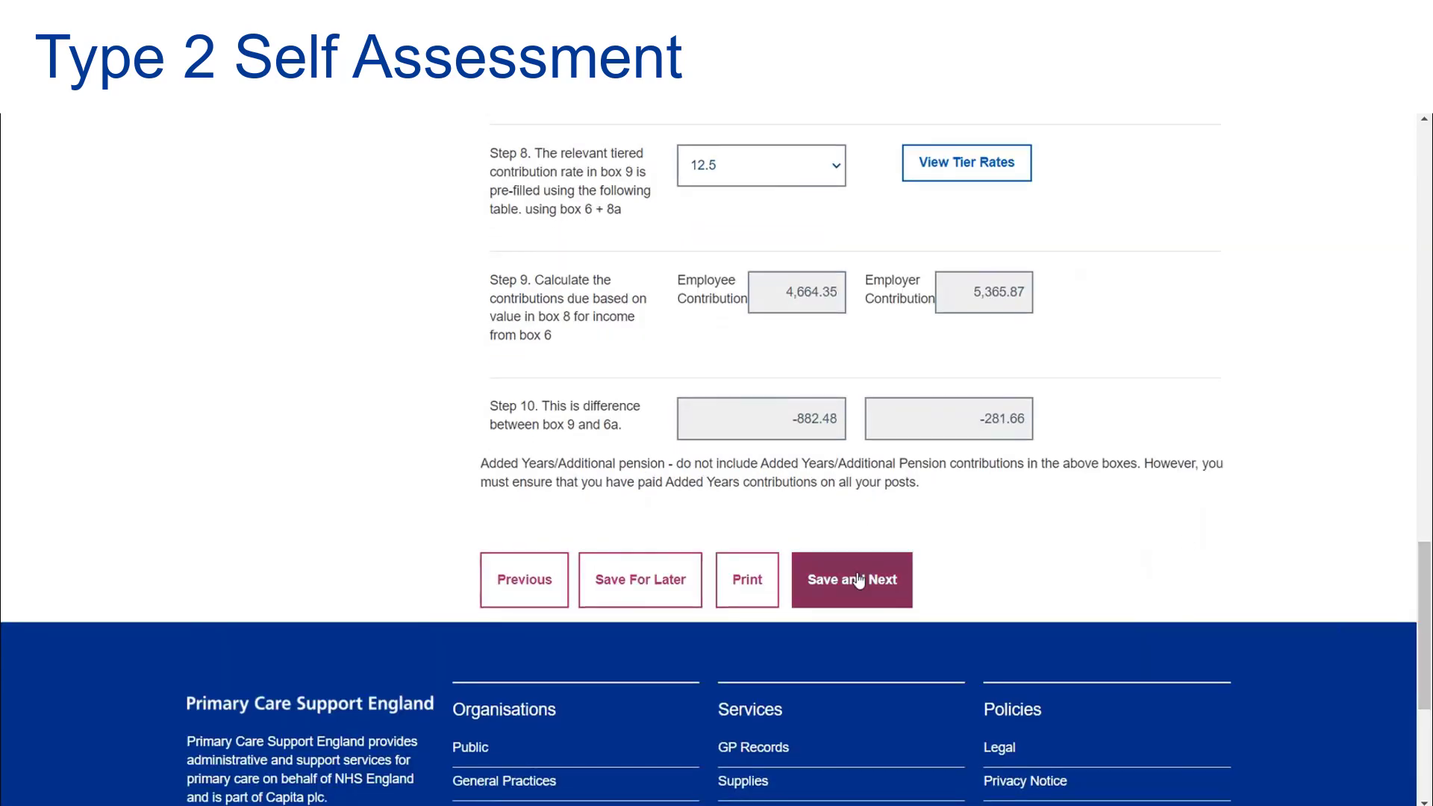
{"action": "left_click", "coordinate": [859, 582]}
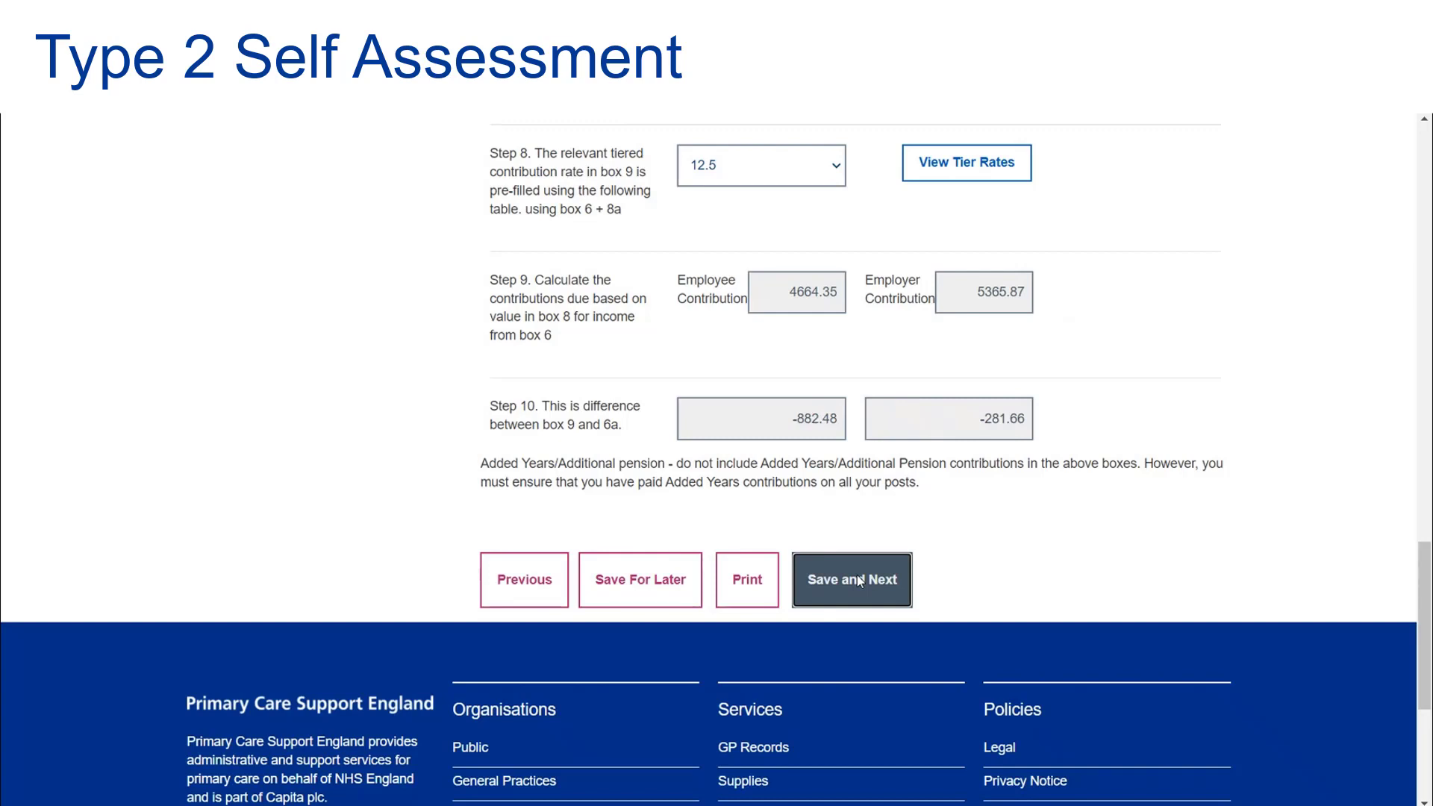
{"action": "left_click", "coordinate": [859, 581]}
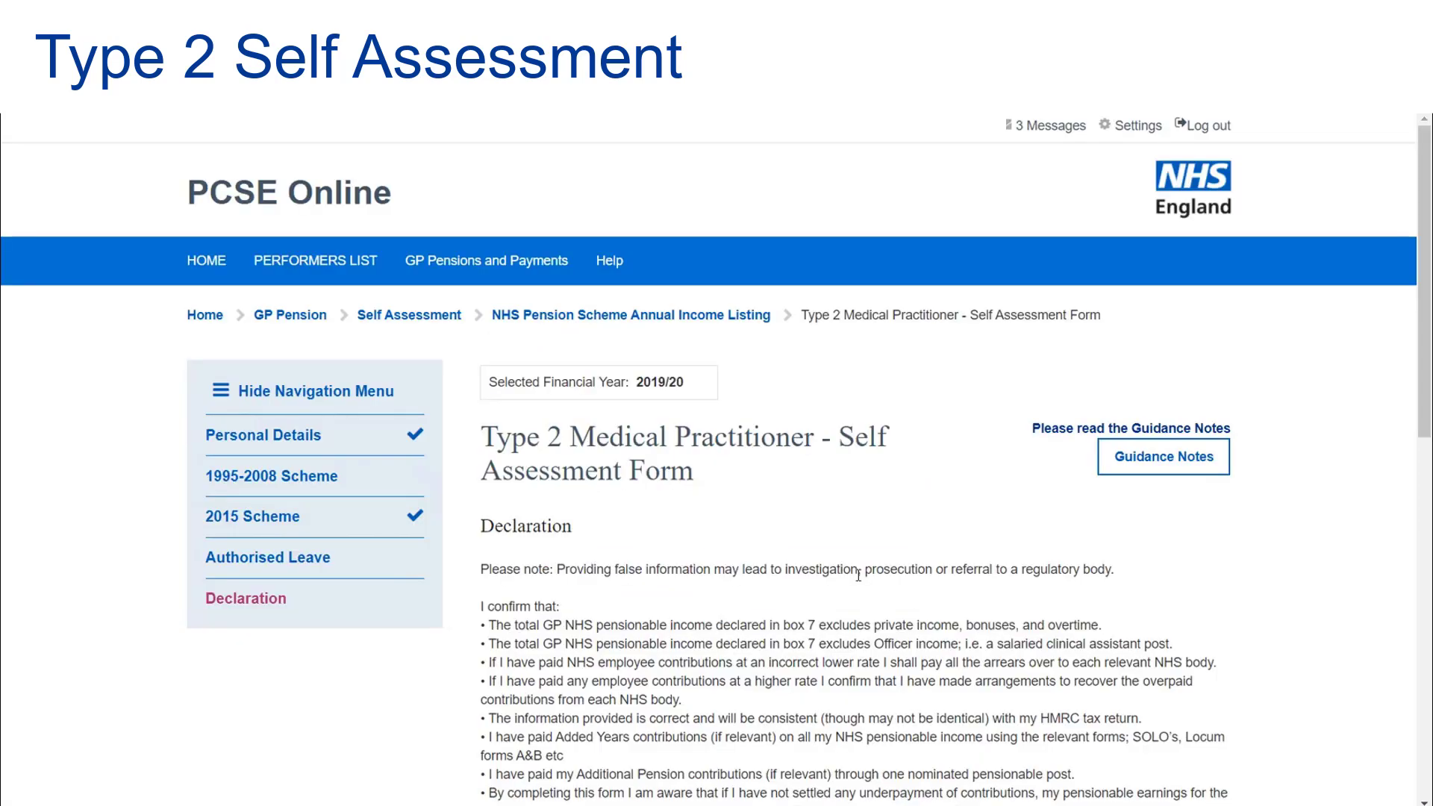
Read the declaration statements, tick the confirmation and submit the 2019/20 self assessment form
{"action": "left_click", "coordinate": [1426, 409]}
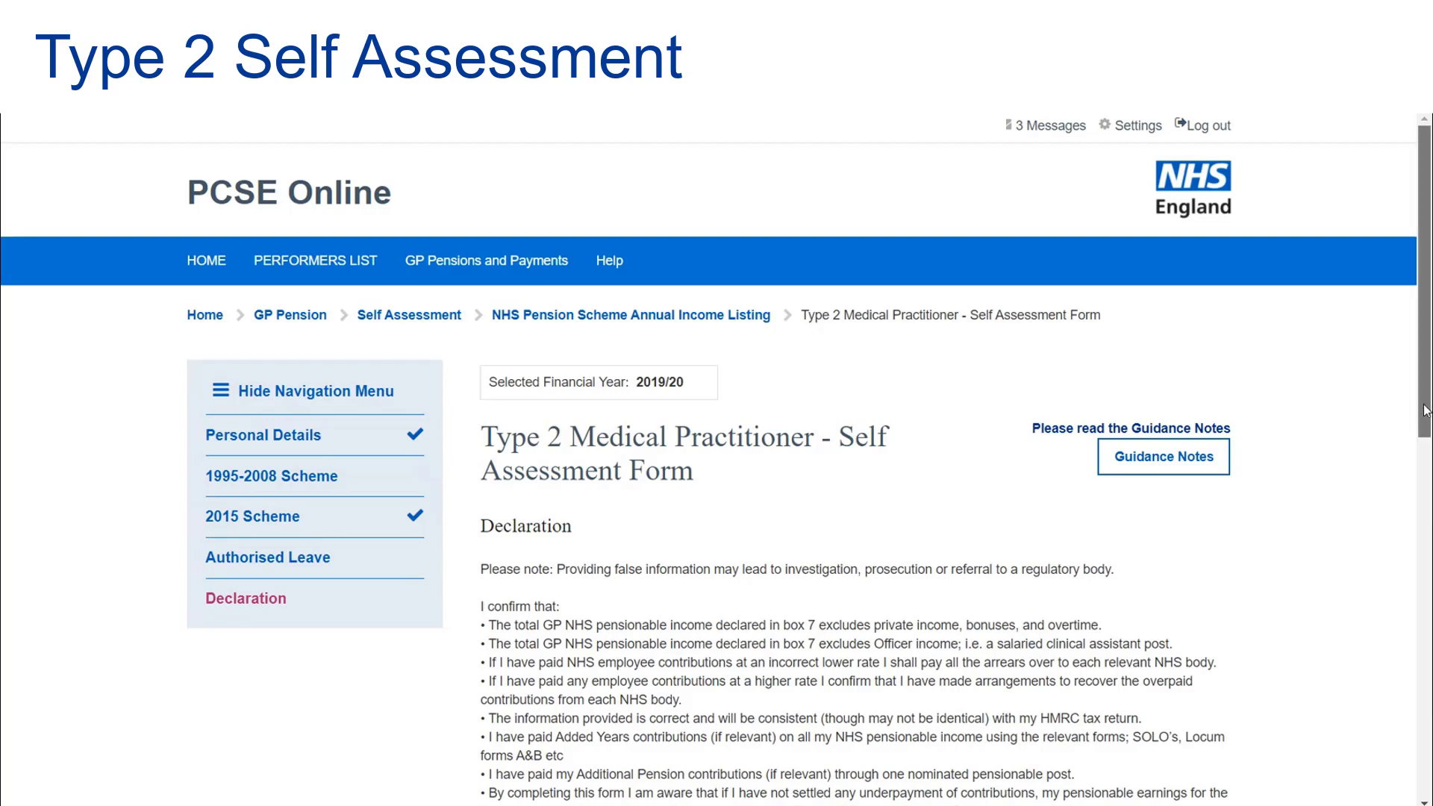
{"action": "left_click_drag", "start_coordinate": [1426, 410], "coordinate": [1422, 595]}
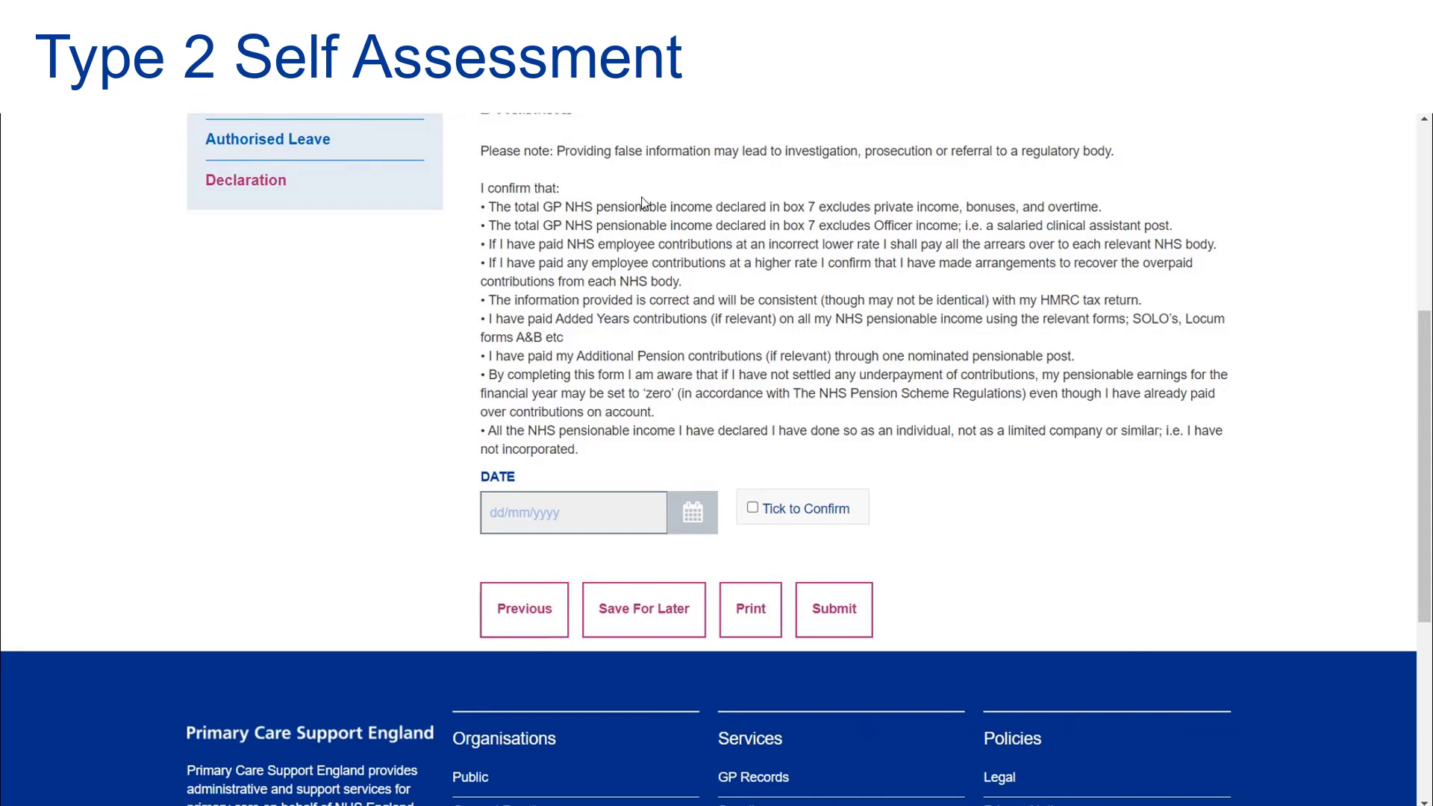
{"action": "left_click", "coordinate": [754, 512]}
{"action": "left_click", "coordinate": [835, 605]}
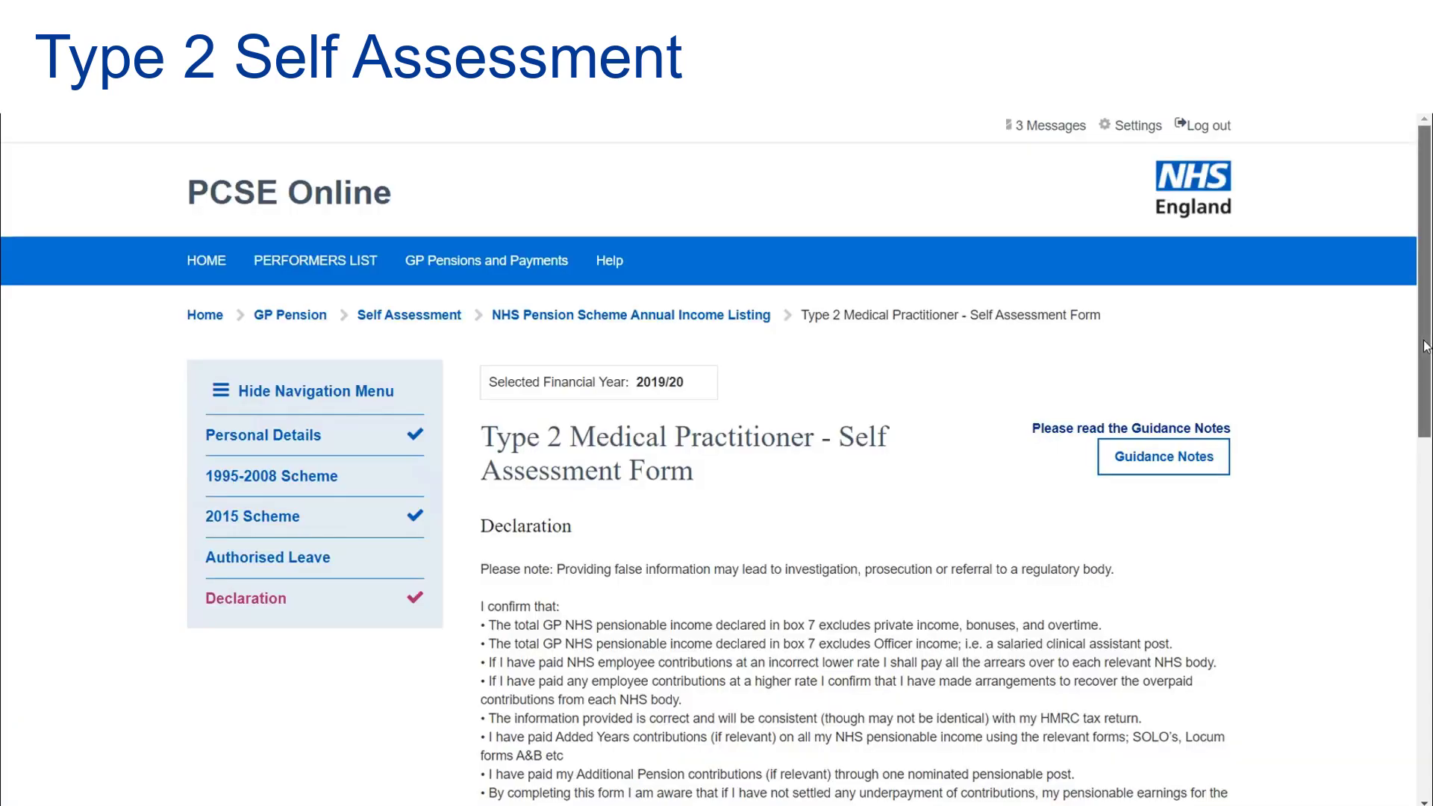
Check the submitted declaration, return to the annual income listing and search for the self assessment forms
{"action": "left_click_drag", "start_coordinate": [1426, 346], "coordinate": [1415, 489]}
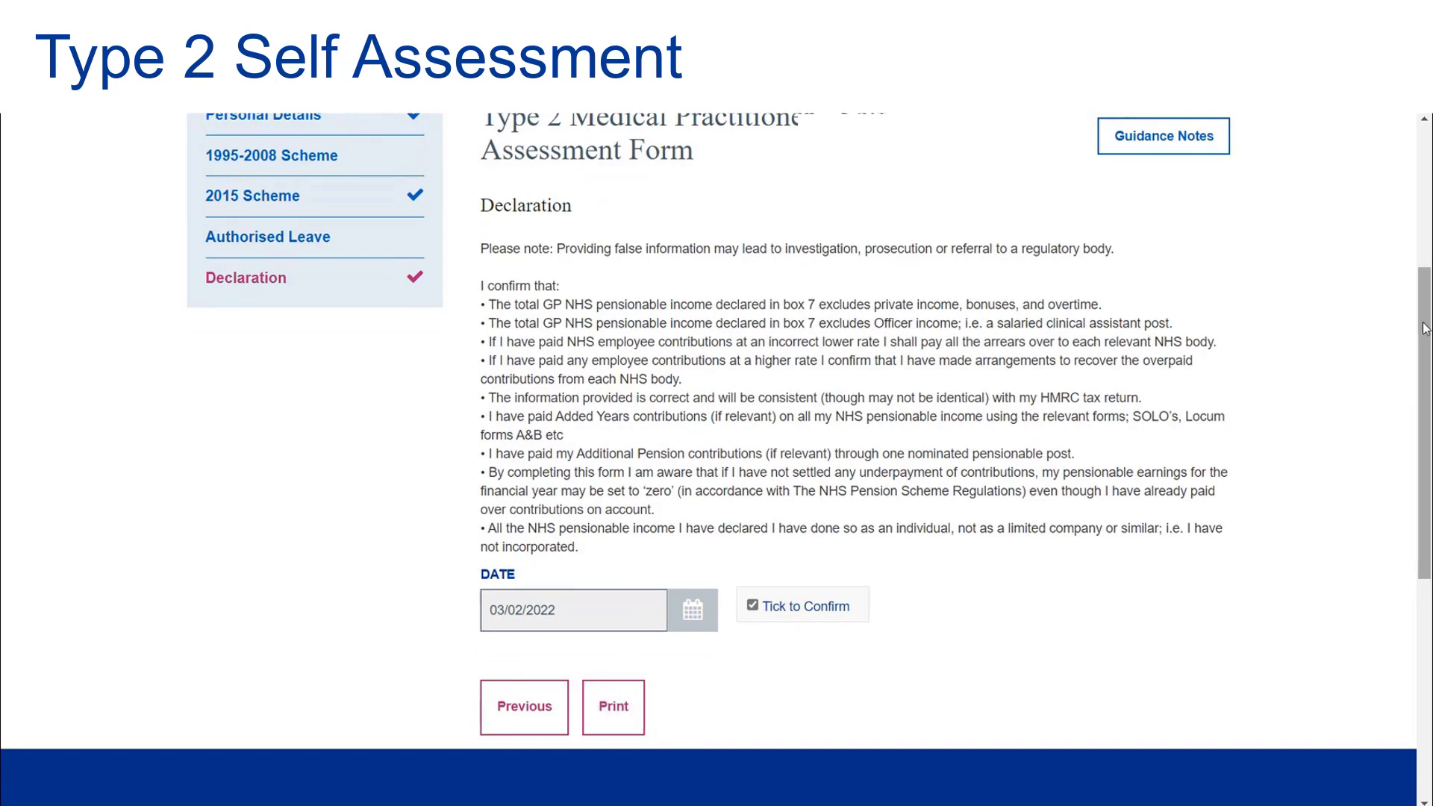
{"action": "left_click_drag", "start_coordinate": [1426, 328], "coordinate": [1426, 234]}
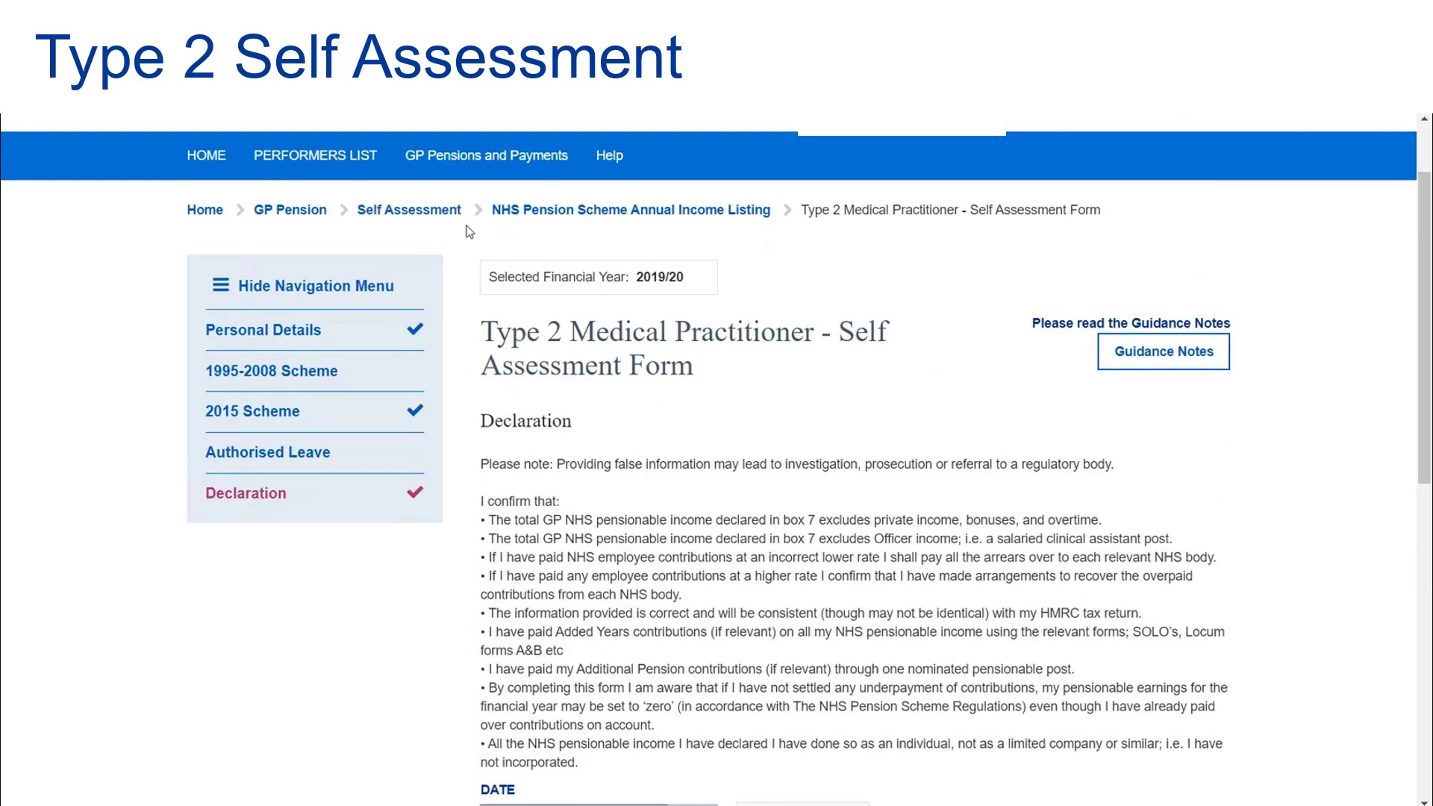
{"action": "left_click", "coordinate": [554, 216]}
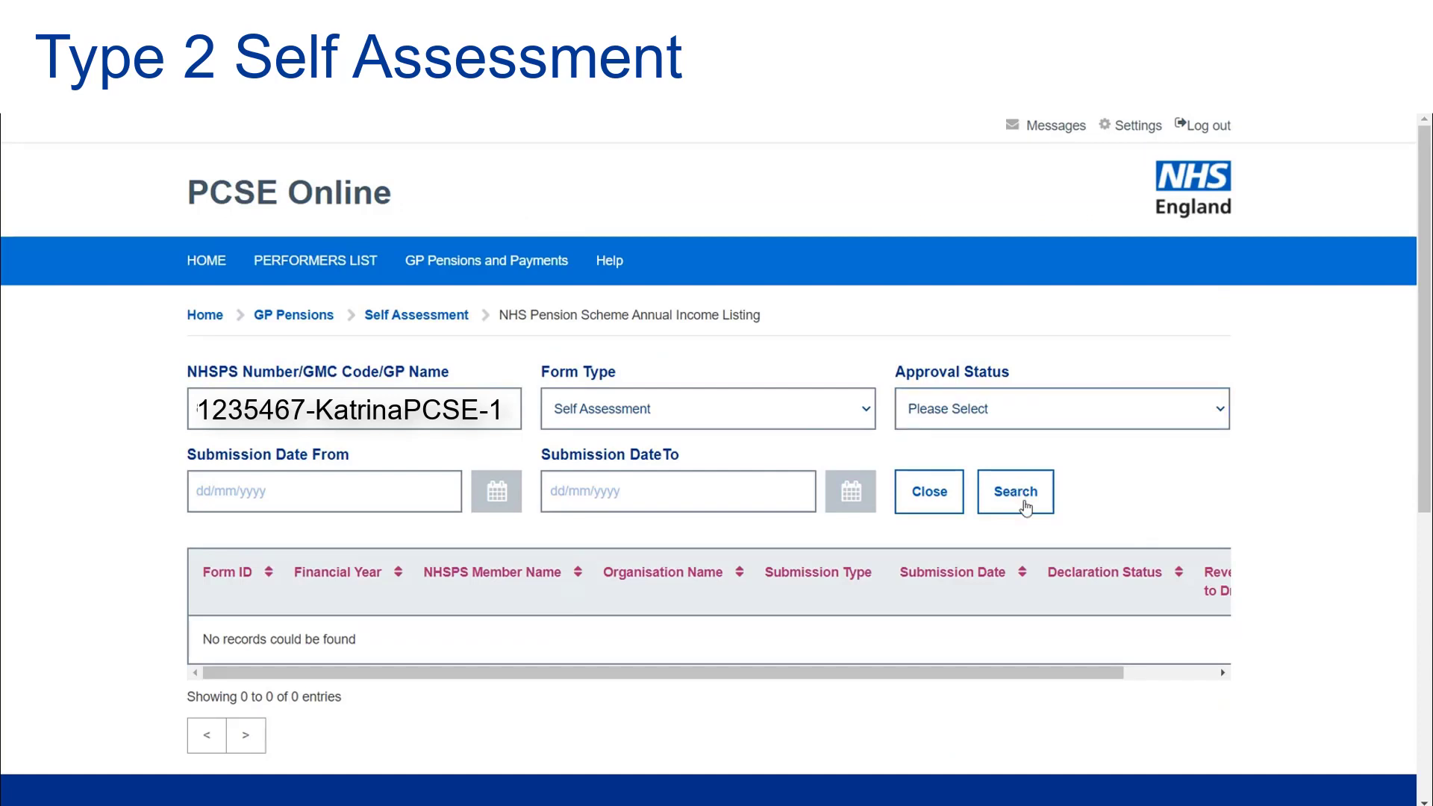
{"action": "left_click", "coordinate": [1026, 507]}
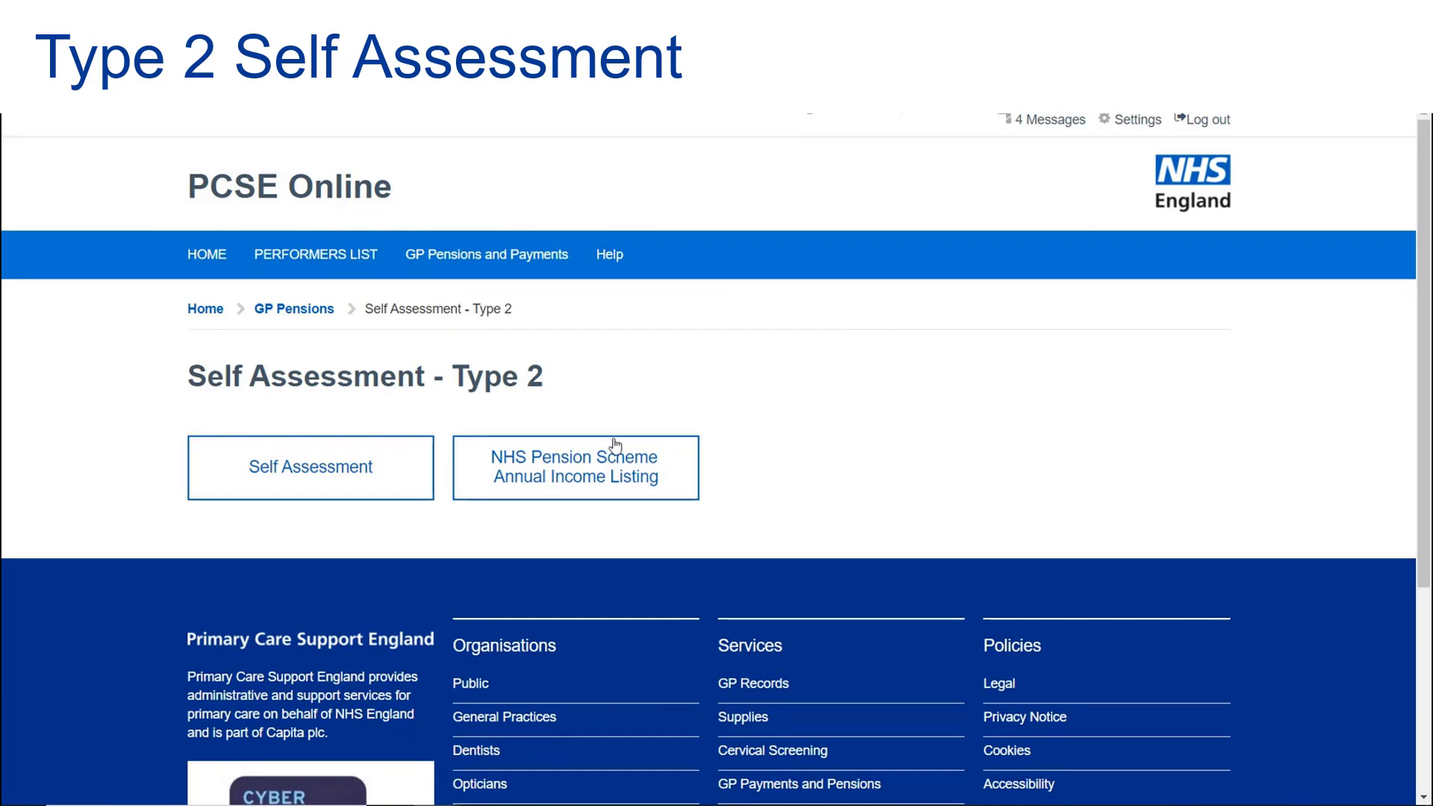
Reopen the annual income listing, search for the self assessment forms and view the rejection reason for the 2020/21 form
{"action": "left_click", "coordinate": [617, 480]}
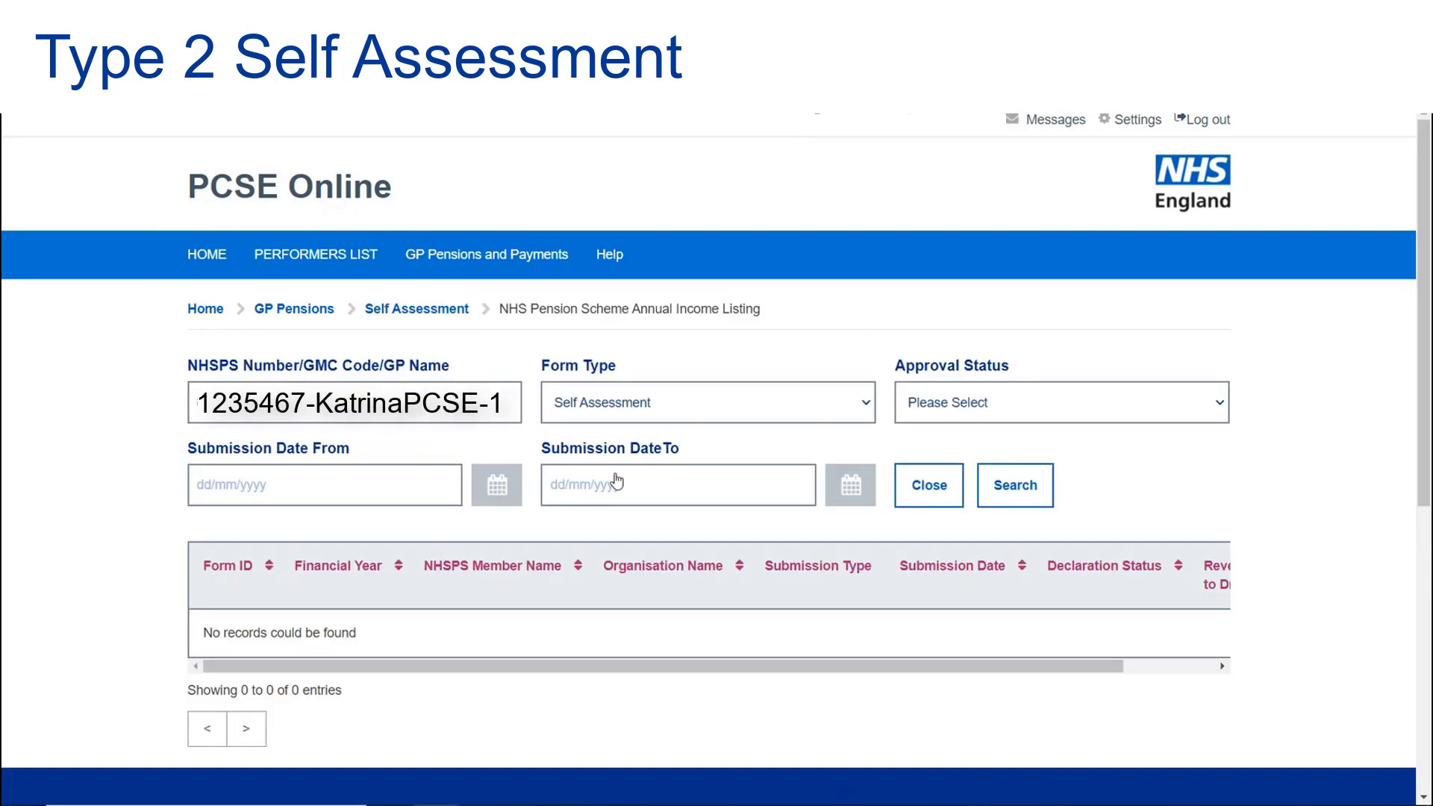
{"action": "left_click", "coordinate": [1022, 505]}
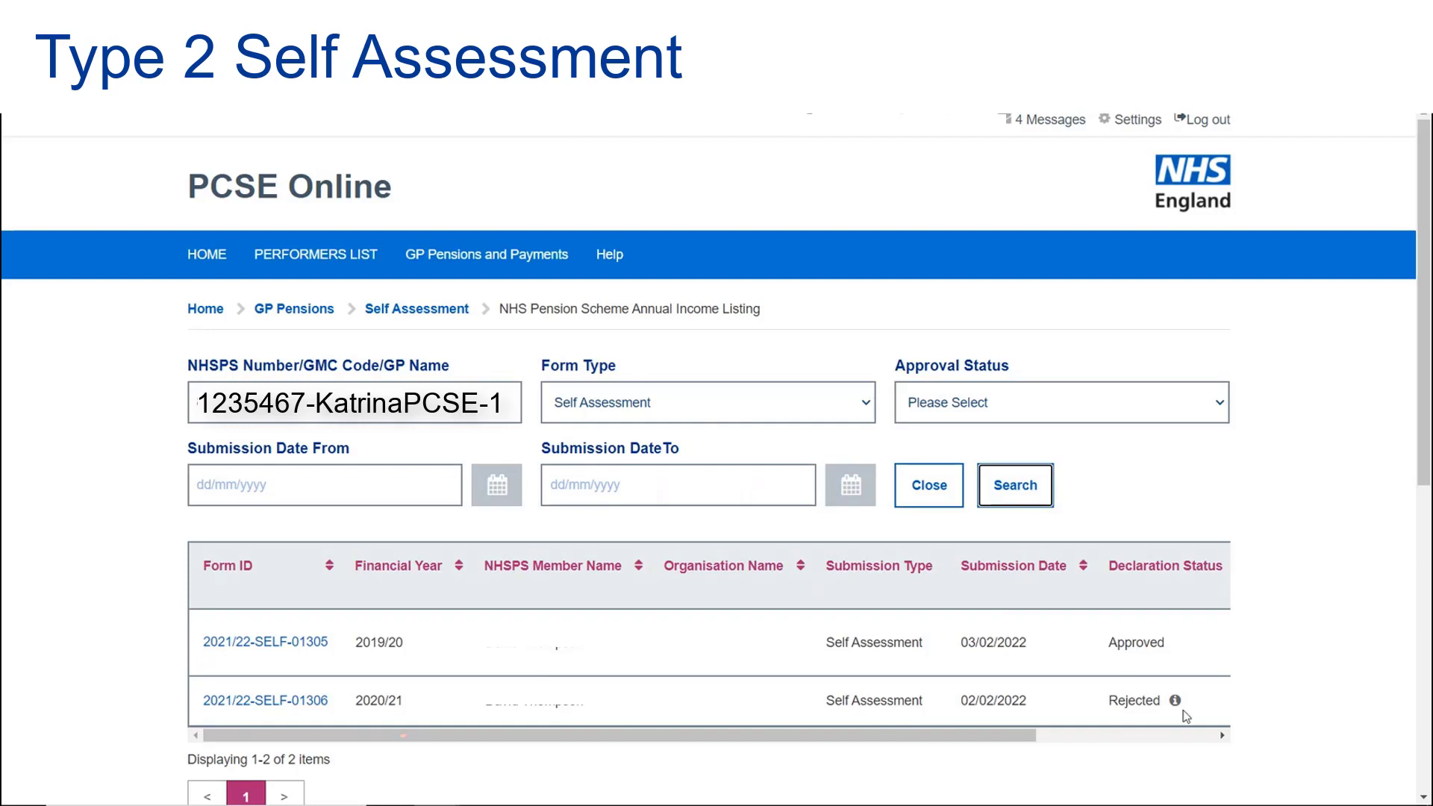
{"action": "mouse_move", "coordinate": [1176, 704]}
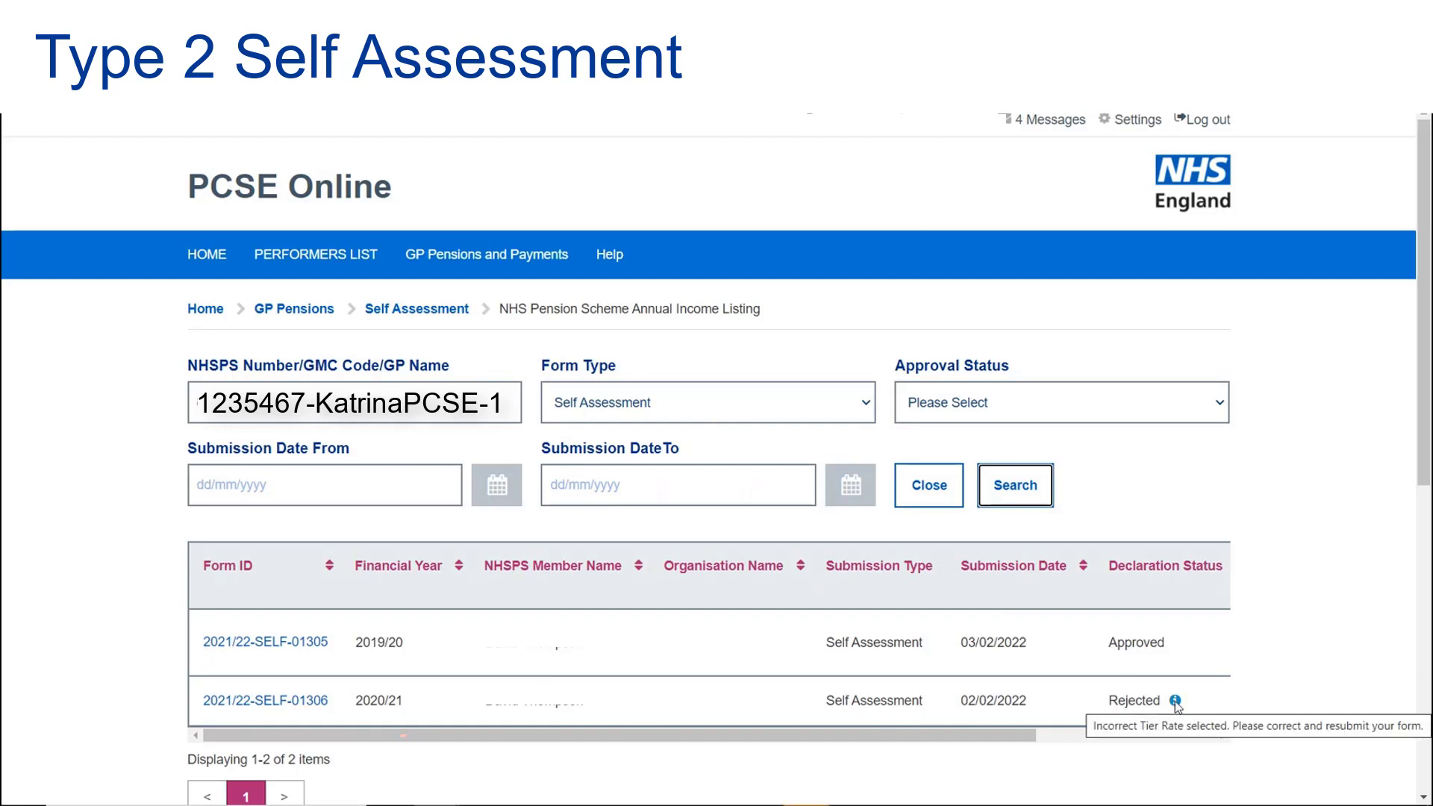